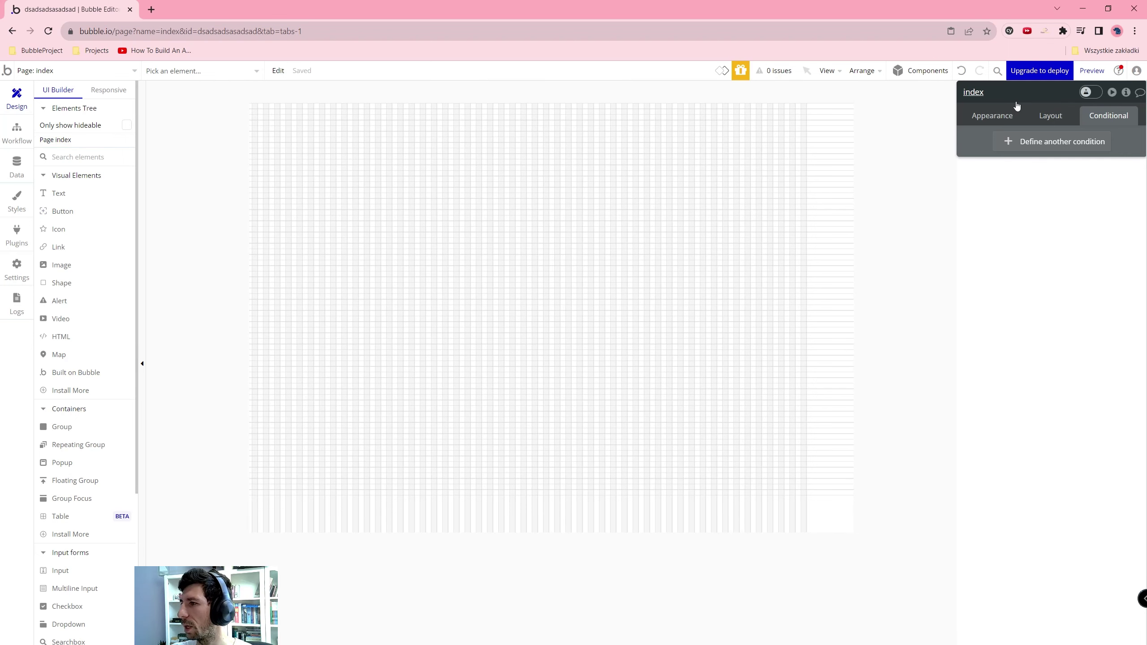
# Step: Set the index page's container layout to Column with a 50 px row gap
pyautogui.click(1050, 115)
pyautogui.click(1079, 143)
pyautogui.click(1057, 210)
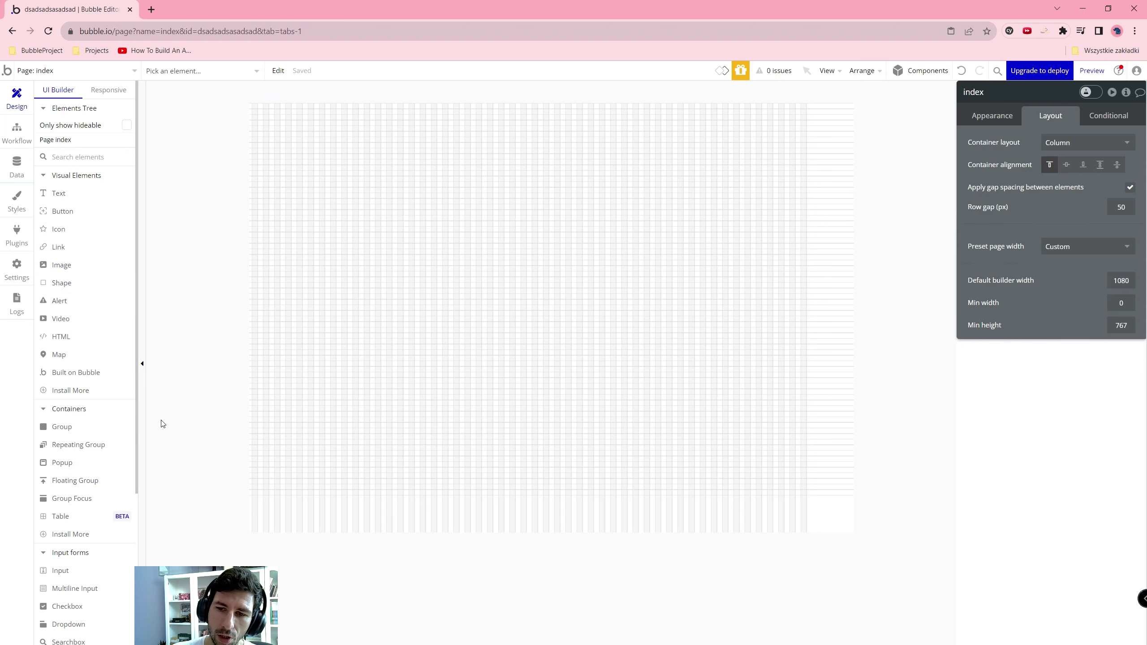
# Step: Create a new data type named Product in the app's database
pyautogui.click(16, 163)
pyautogui.click(202, 239)
pyautogui.write('Pr')
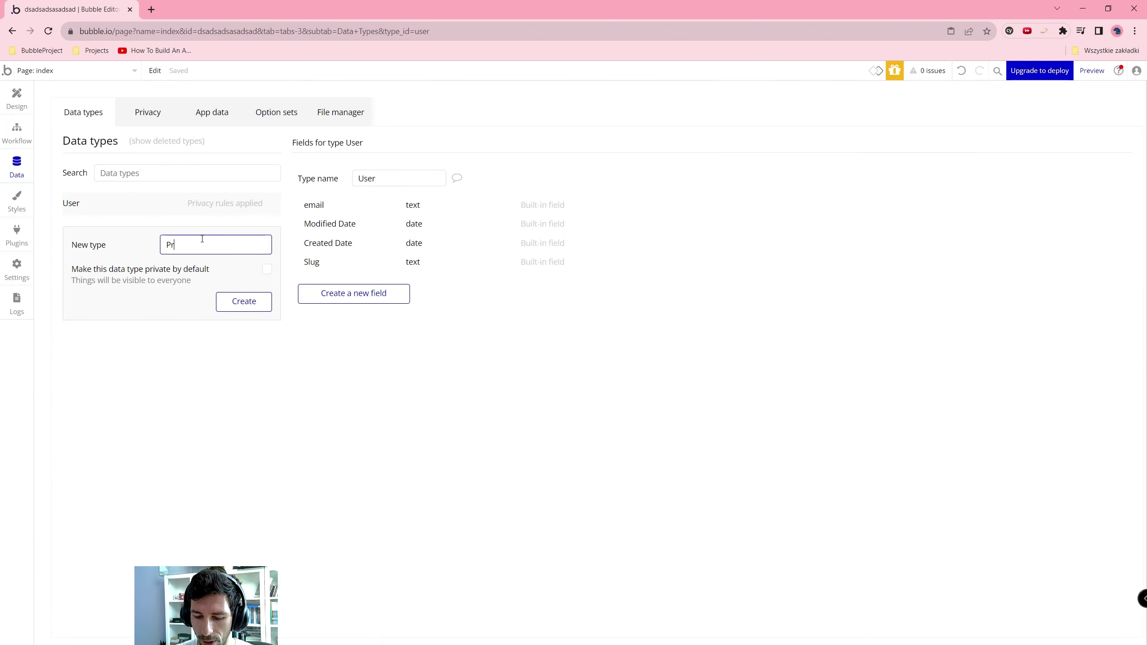
pyautogui.click(246, 301)
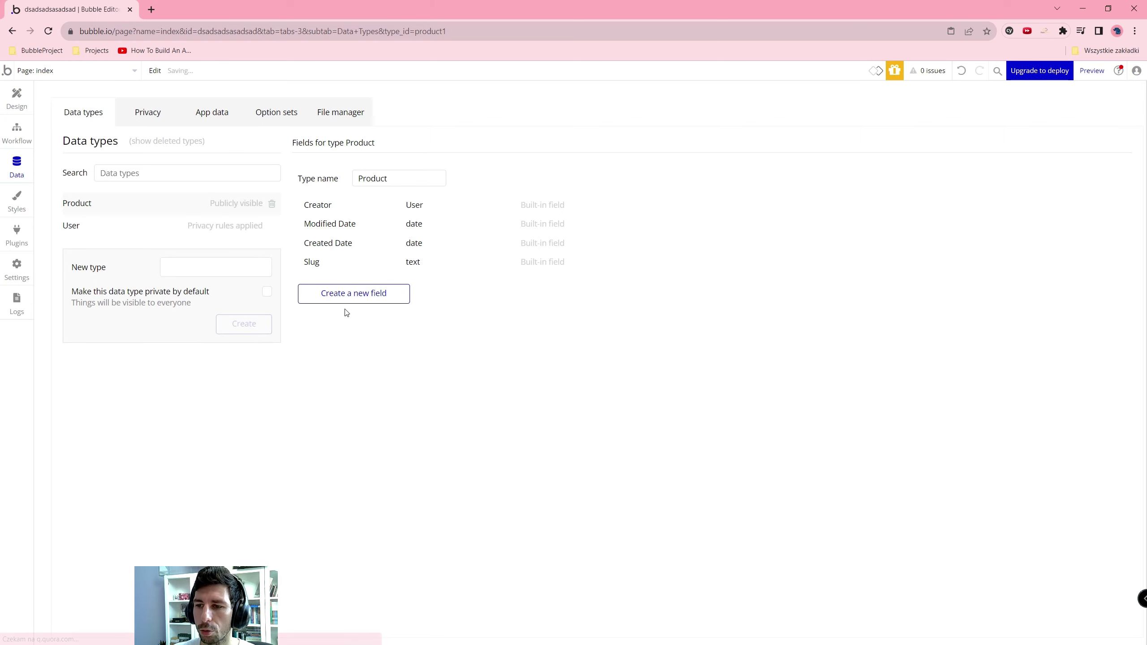
# Step: Add a field called Name of type text to the Product data type
pyautogui.click(353, 293)
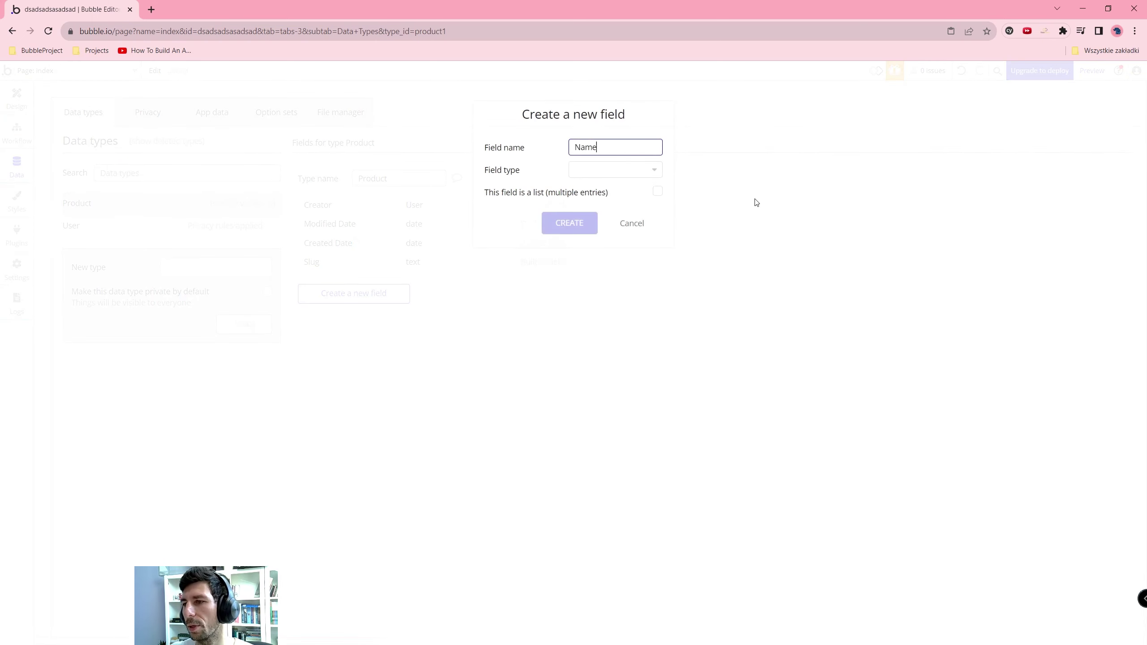
pyautogui.click(604, 169)
pyautogui.click(598, 249)
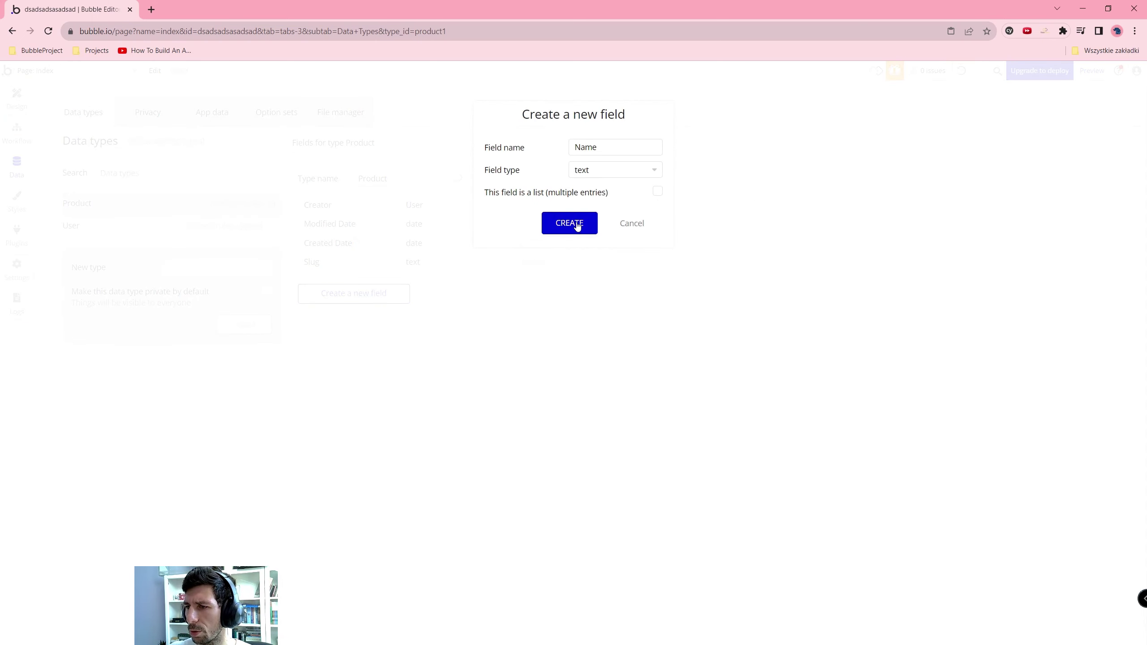
pyautogui.click(577, 223)
# Step: Draw an input about 585 by 104 px at the top of the index page and center it horizontally
pyautogui.click(17, 97)
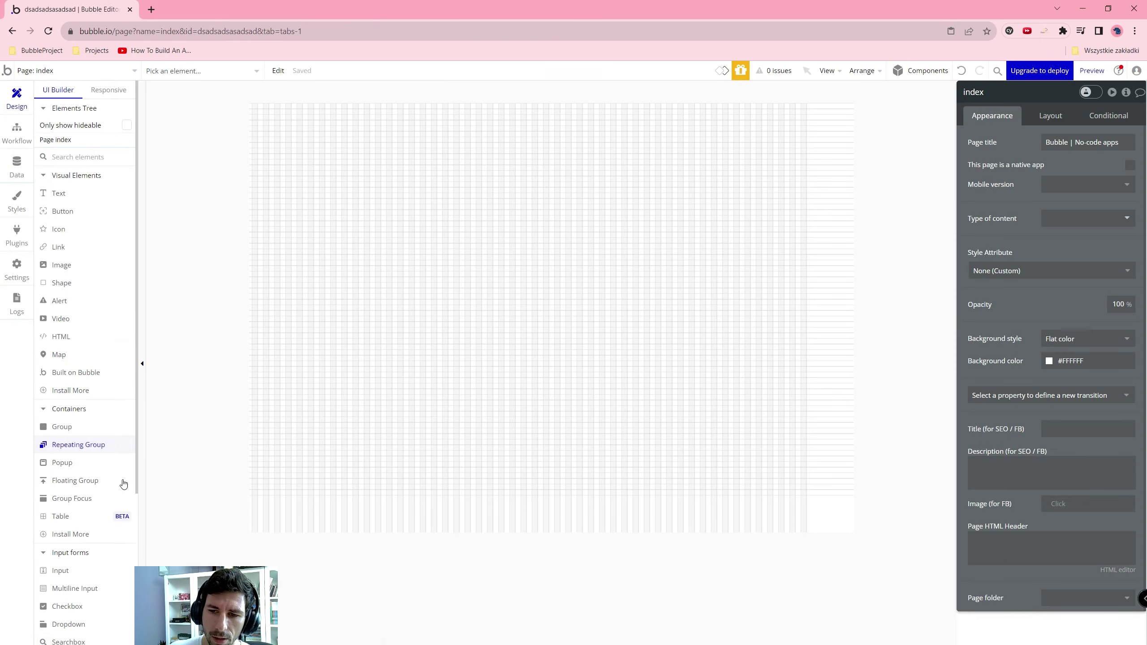
pyautogui.click(75, 568)
pyautogui.moveTo(366, 144); pyautogui.dragTo(699, 213)
pyautogui.click(1049, 116)
pyautogui.click(1103, 208)
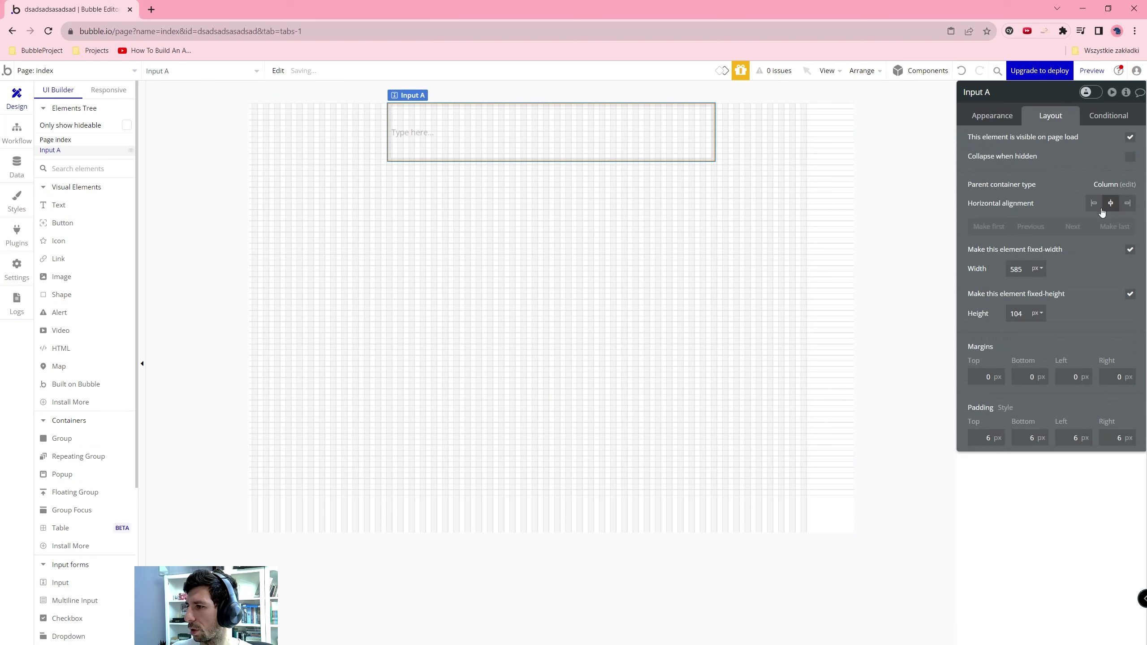
# Step: Make the input required so that it should not be empty
pyautogui.click(993, 115)
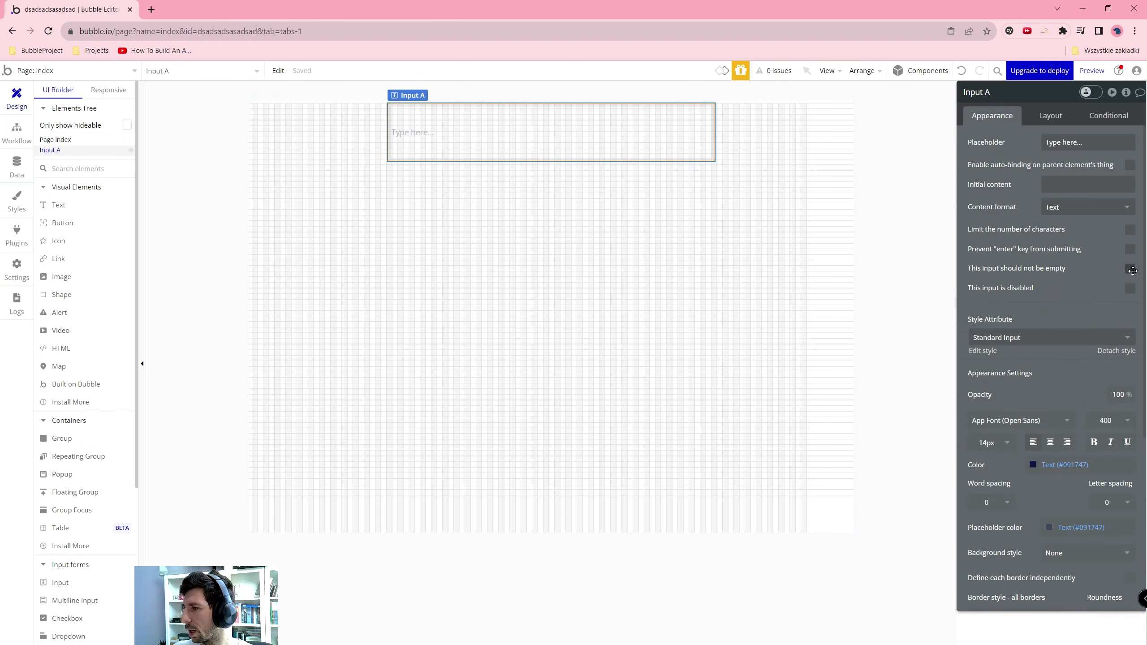
pyautogui.click(1131, 269)
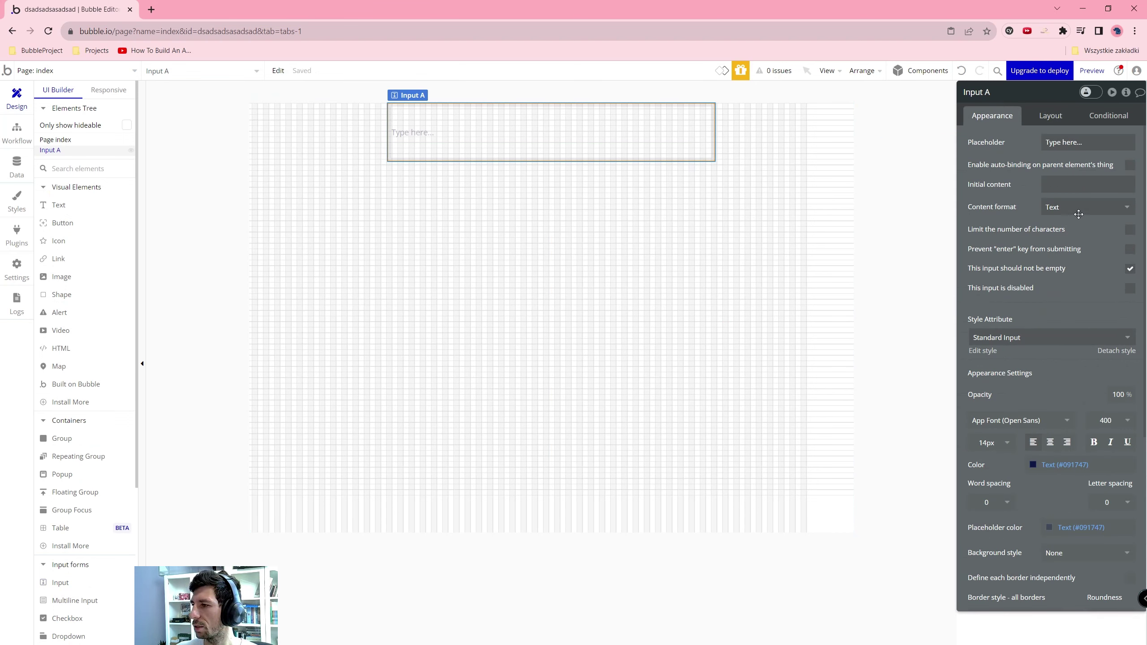
pyautogui.click(1079, 142)
# Step: Add a horizontally centered button about 484 by 92 px below the input and label it "Add product"
pyautogui.moveTo(67, 228); pyautogui.dragTo(417, 174)
pyautogui.click(1050, 115)
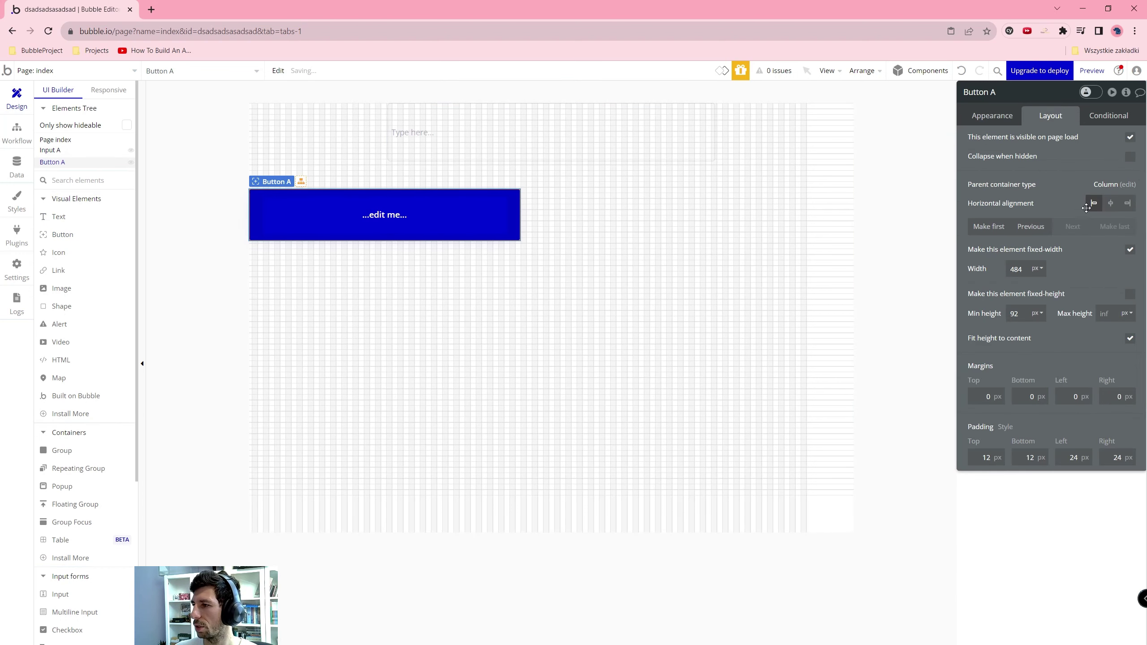
pyautogui.click(1110, 203)
pyautogui.click(992, 116)
pyautogui.click(1051, 143)
pyautogui.write('Add product')
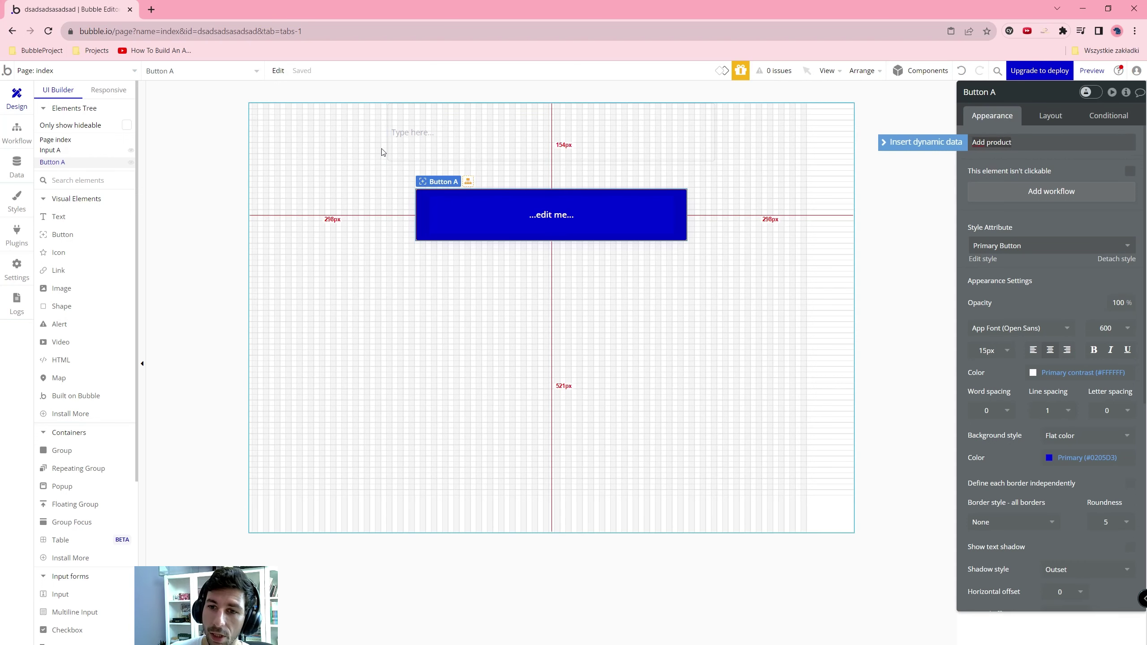
# Step: Draw a repeating group about 758 by 348 px below the button, centered horizontally, with Row as its cell layout
pyautogui.click(91, 468)
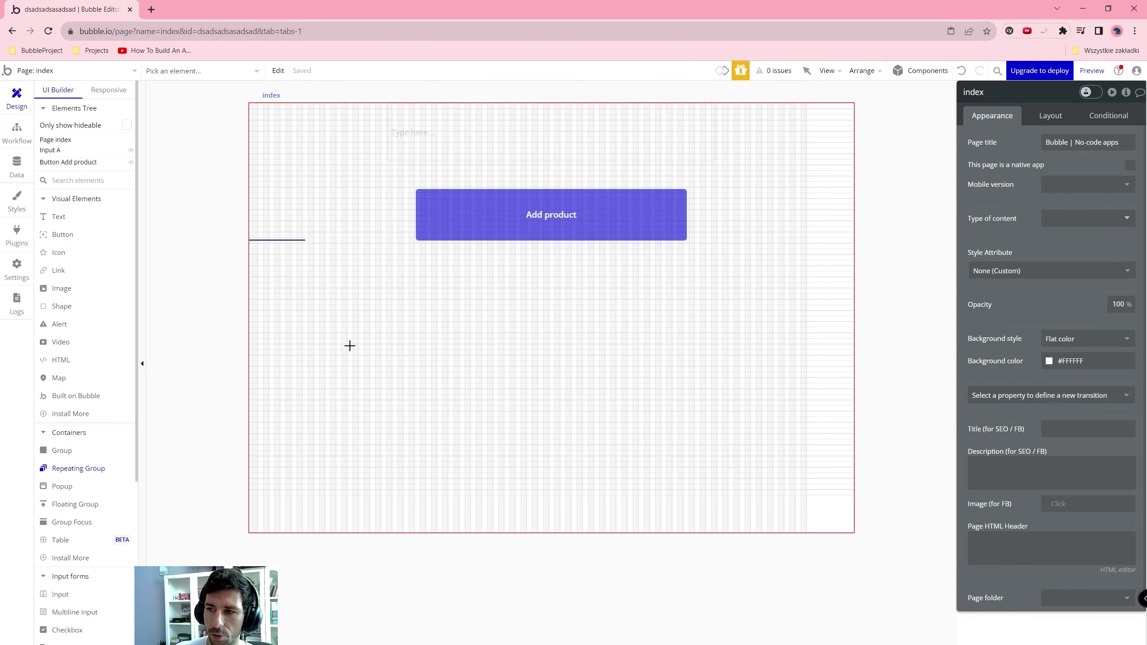
pyautogui.moveTo(337, 300)
pyautogui.mouseDown()
pyautogui.moveTo(701, 451)
pyautogui.moveTo(740, 486)
pyautogui.mouseUp()
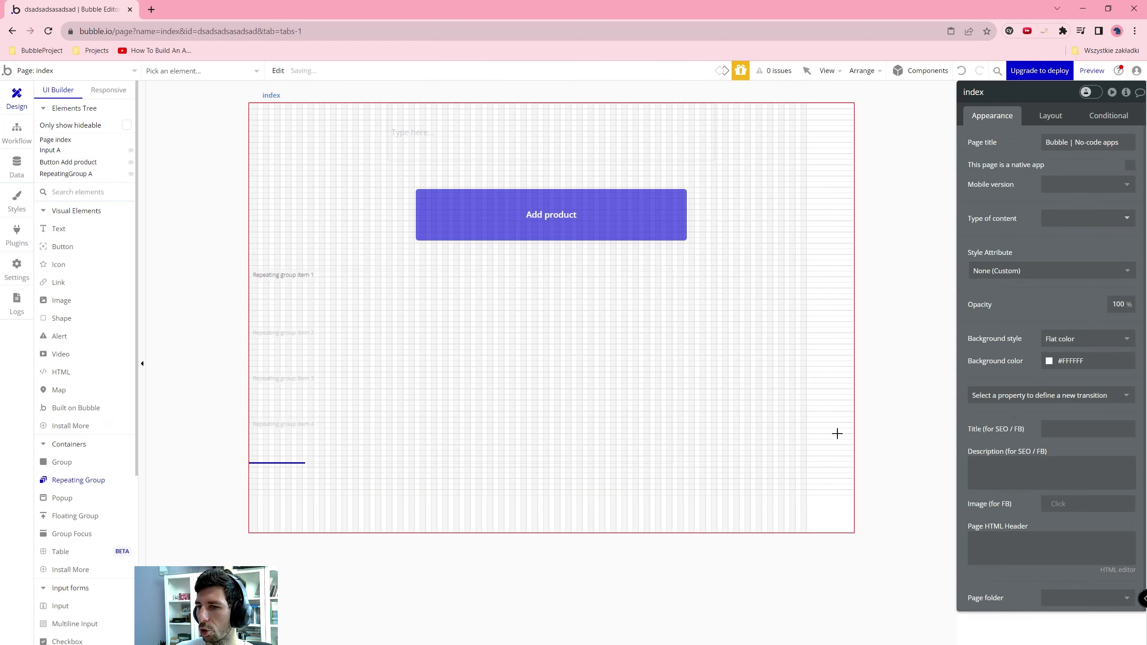
pyautogui.click(1050, 115)
pyautogui.click(1110, 236)
pyautogui.click(1060, 147)
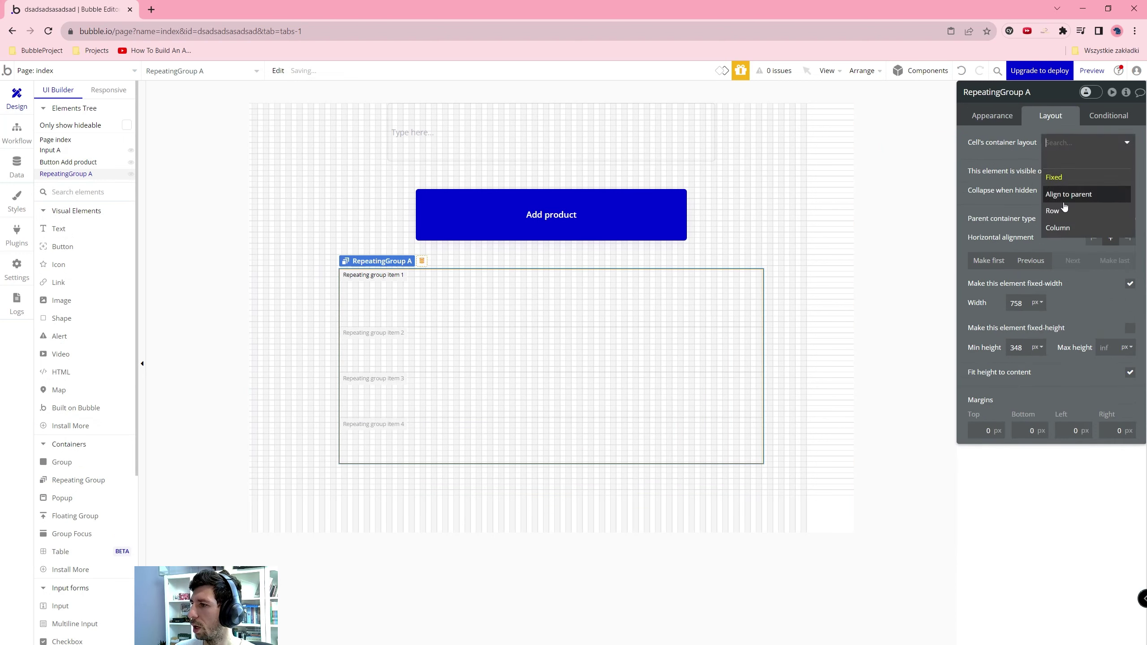
pyautogui.click(1058, 217)
# Step: Set the repeating group's type of content to Product and its data source to a search for Products
pyautogui.click(999, 113)
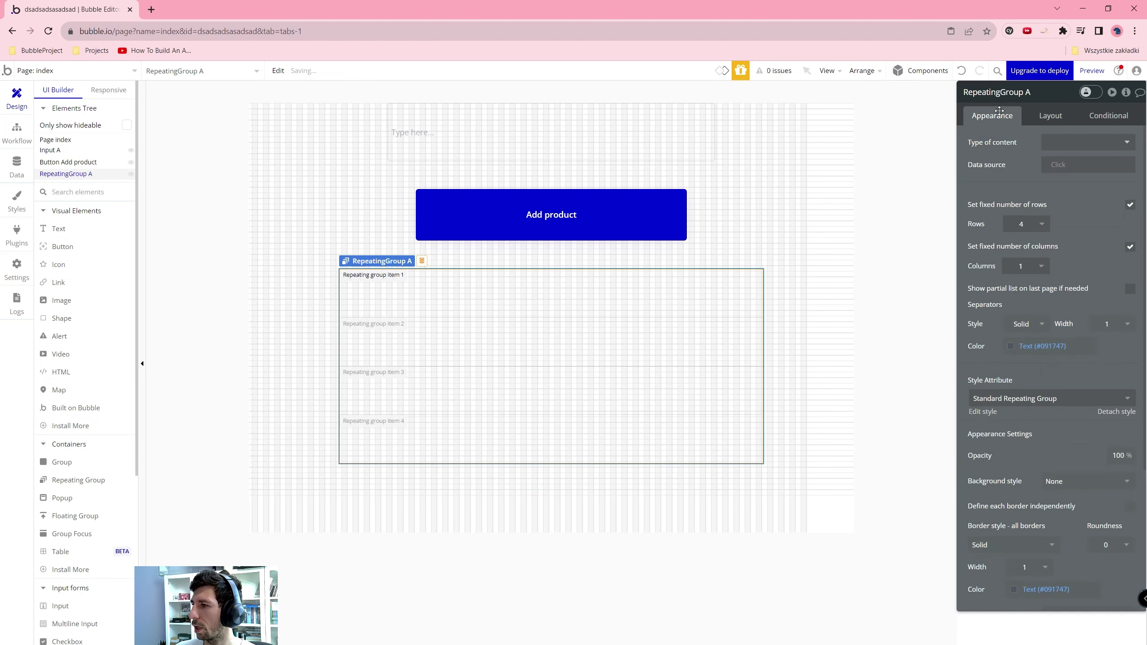
pyautogui.click(1088, 142)
pyautogui.click(1066, 175)
pyautogui.click(1057, 165)
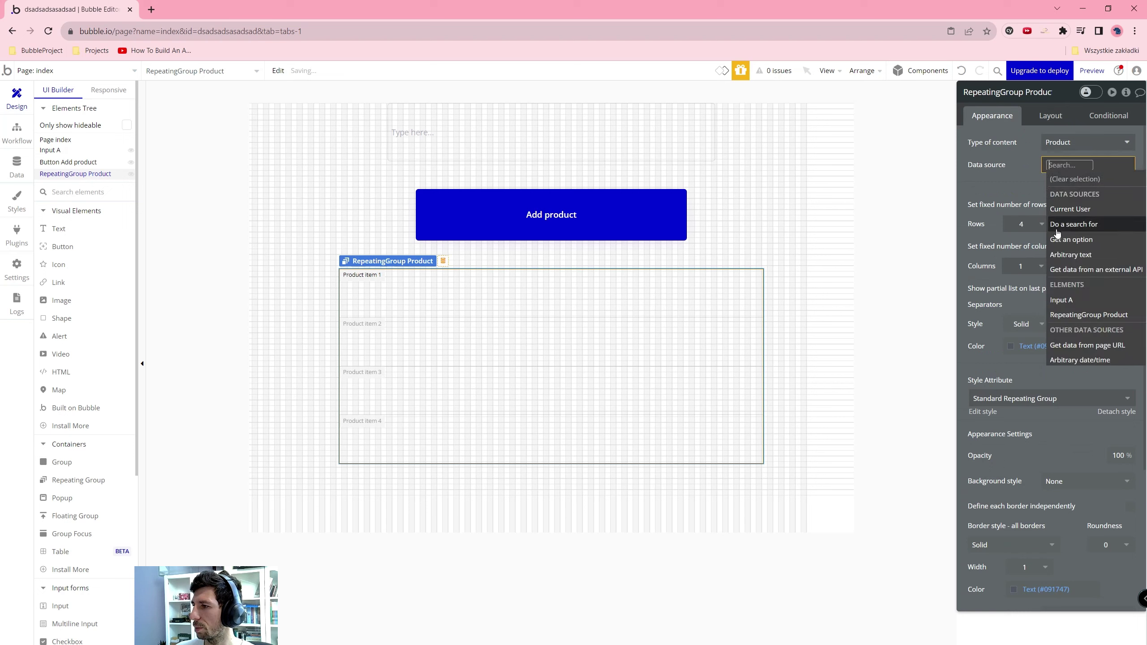
pyautogui.click(1058, 233)
pyautogui.click(899, 119)
pyautogui.click(880, 164)
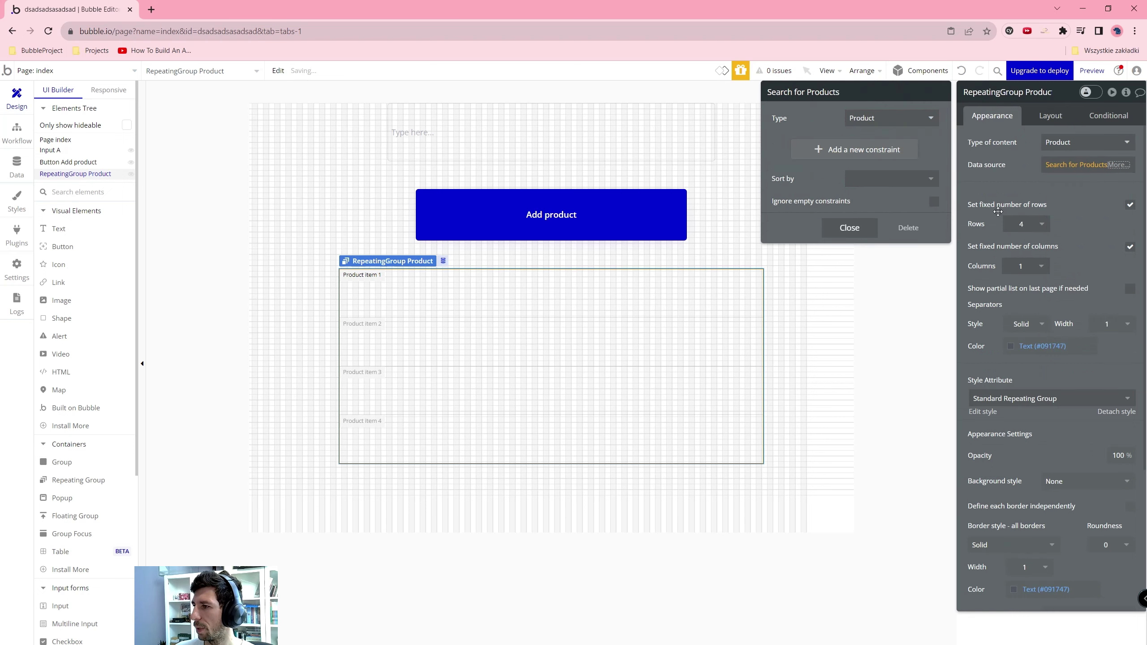
# Step: Turn off the repeating group's fixed number of rows and set its row minimum height and overall minimum height to 0 px
pyautogui.click(1130, 205)
pyautogui.click(1064, 224)
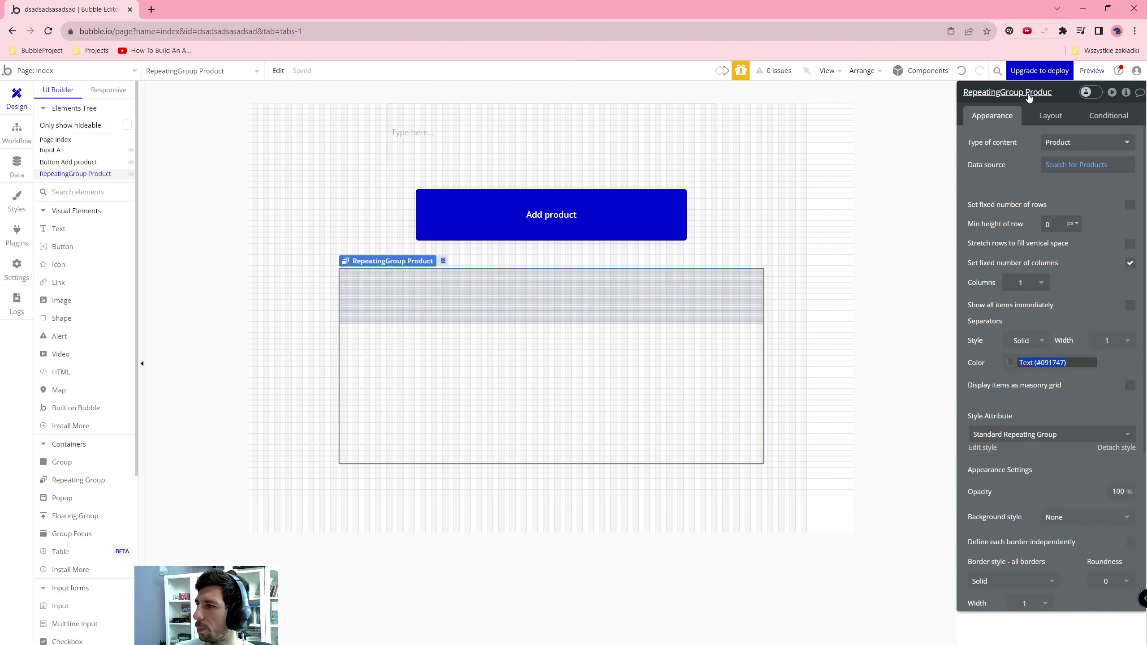
pyautogui.click(1050, 115)
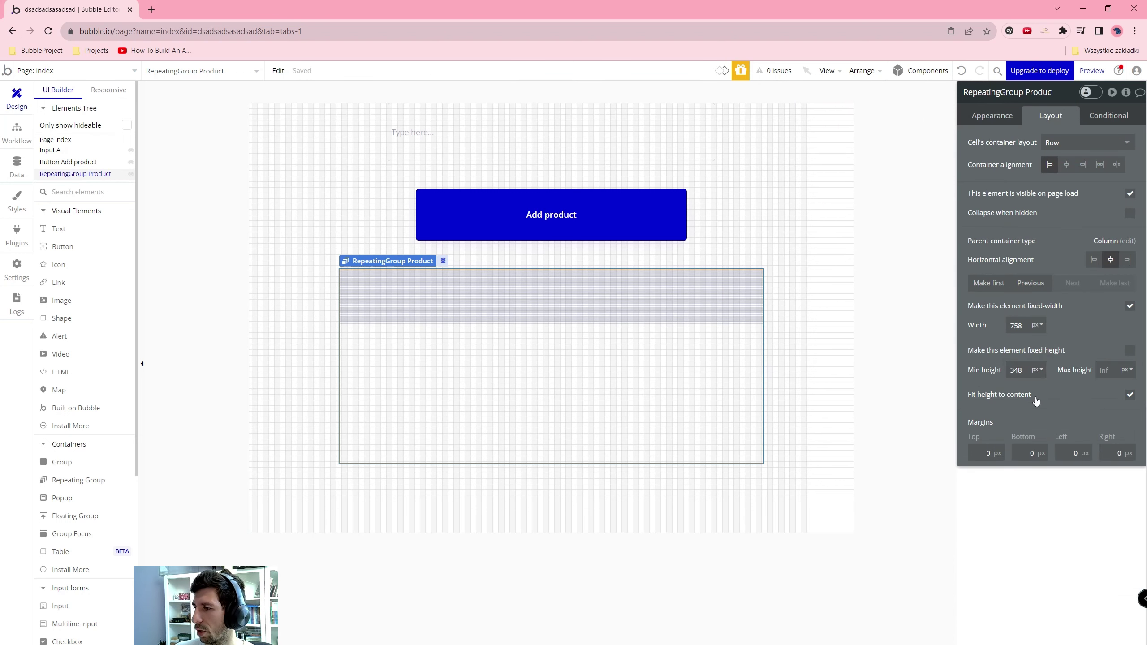
pyautogui.click(1022, 369)
pyautogui.write('0')
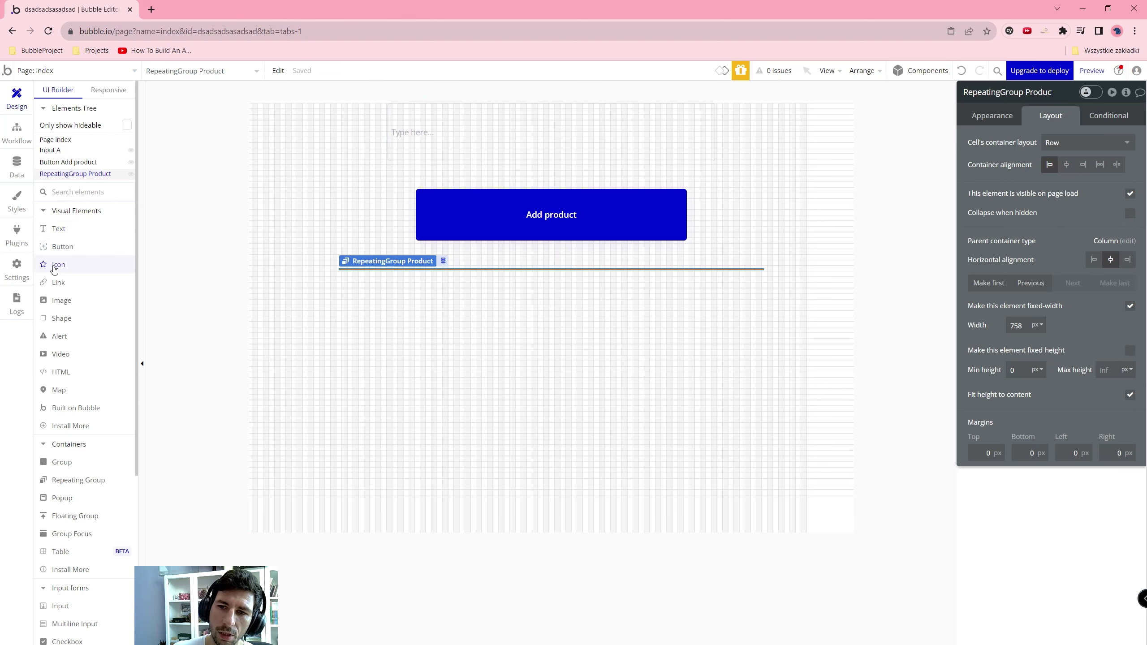
# Step: Add a text element to the index page and nest it inside the product repeating group
pyautogui.moveTo(58, 228); pyautogui.dragTo(468, 316)
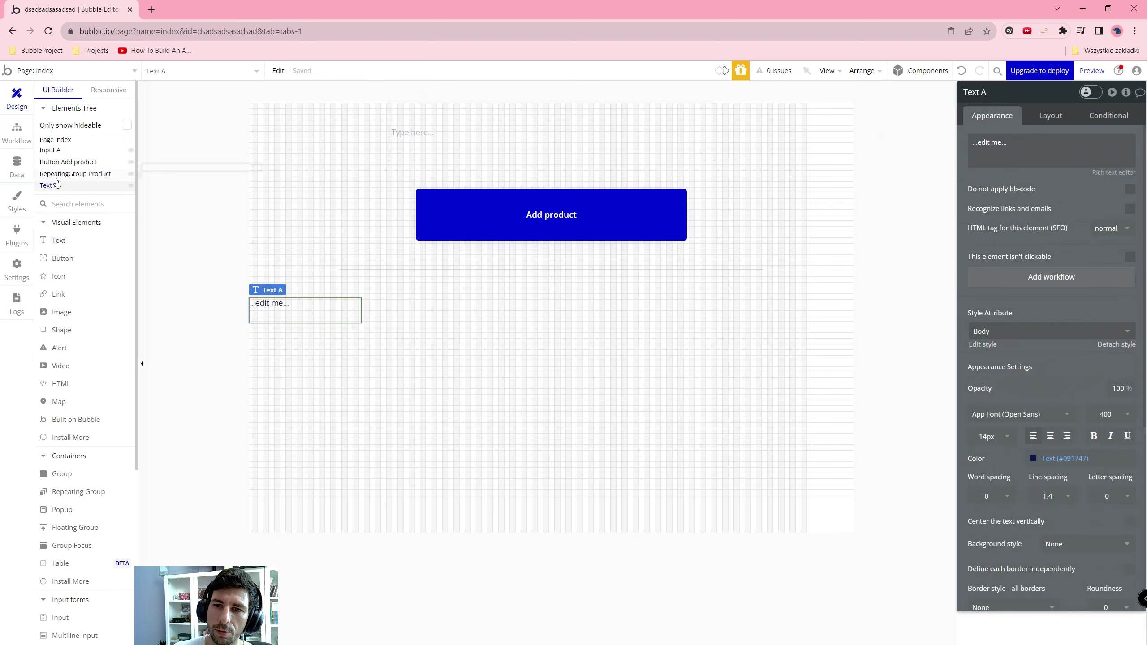
pyautogui.moveTo(57, 182); pyautogui.dragTo(72, 174)
pyautogui.click(352, 298)
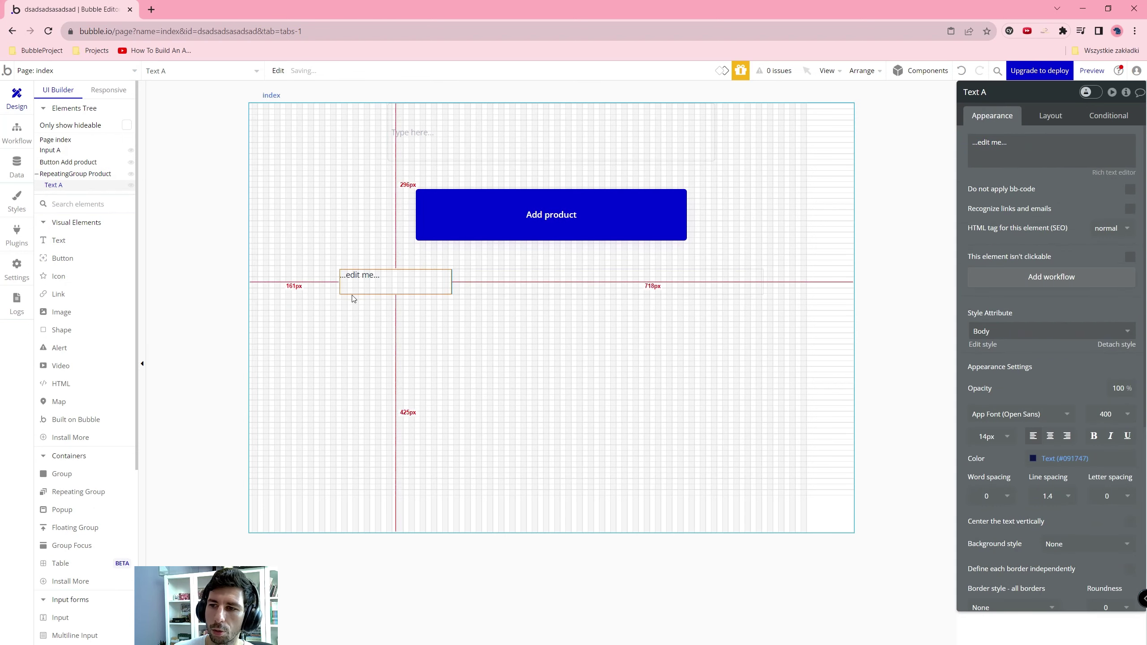
pyautogui.click(383, 291)
# Step: Turn off the nested text's fixed width and clear its minimum height
pyautogui.click(1050, 115)
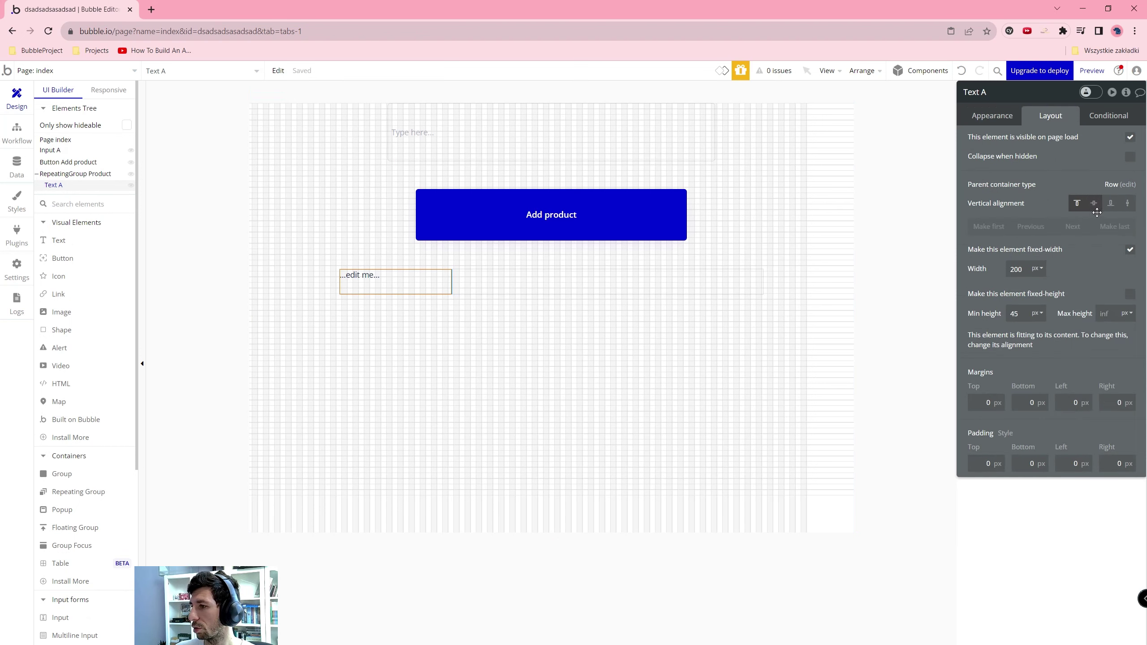
pyautogui.click(1130, 250)
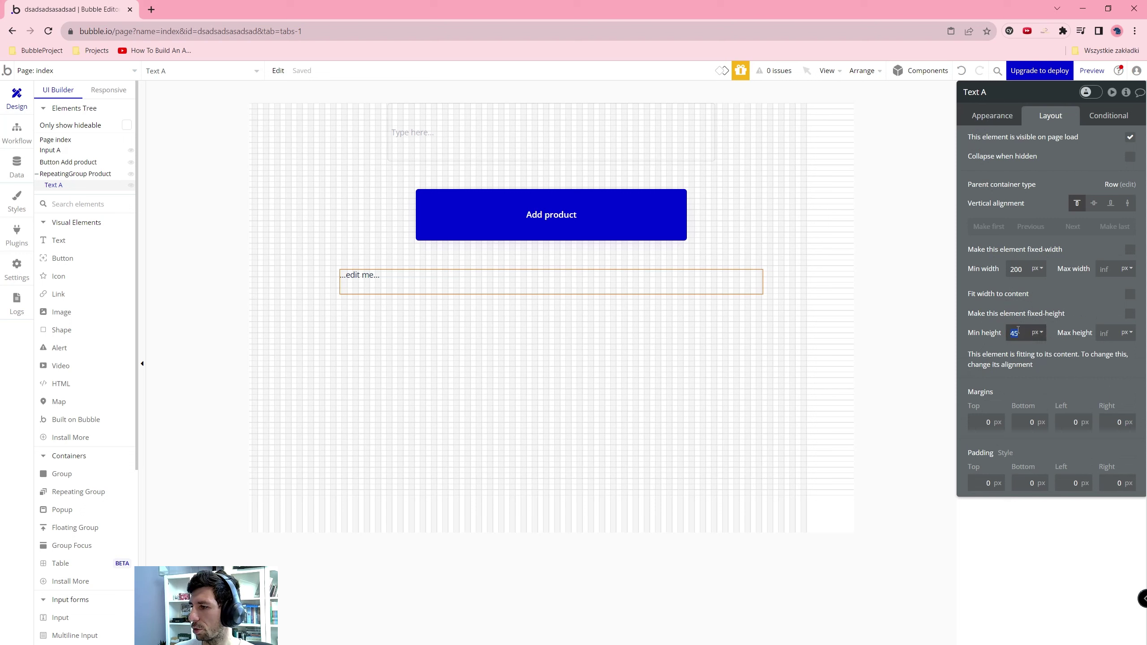
pyautogui.press('BackSpace')
# Step: Replace the nested text's placeholder content with the dynamic expression Current cell's Product's Name
pyautogui.click(991, 116)
pyautogui.click(1008, 148)
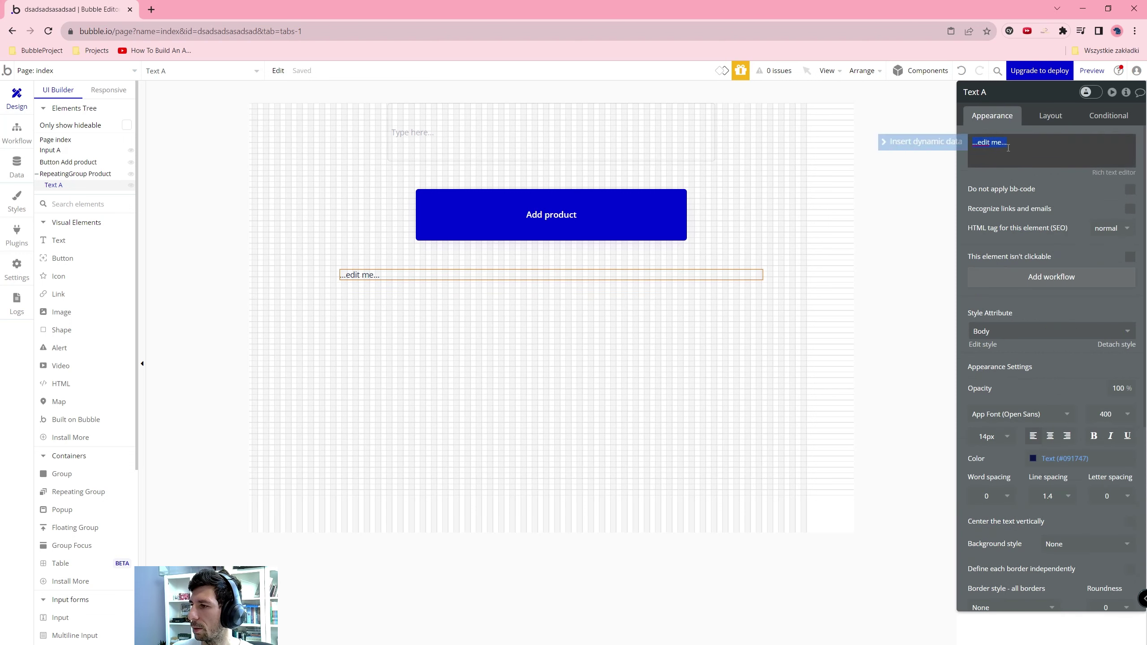
pyautogui.click(921, 141)
pyautogui.click(1046, 188)
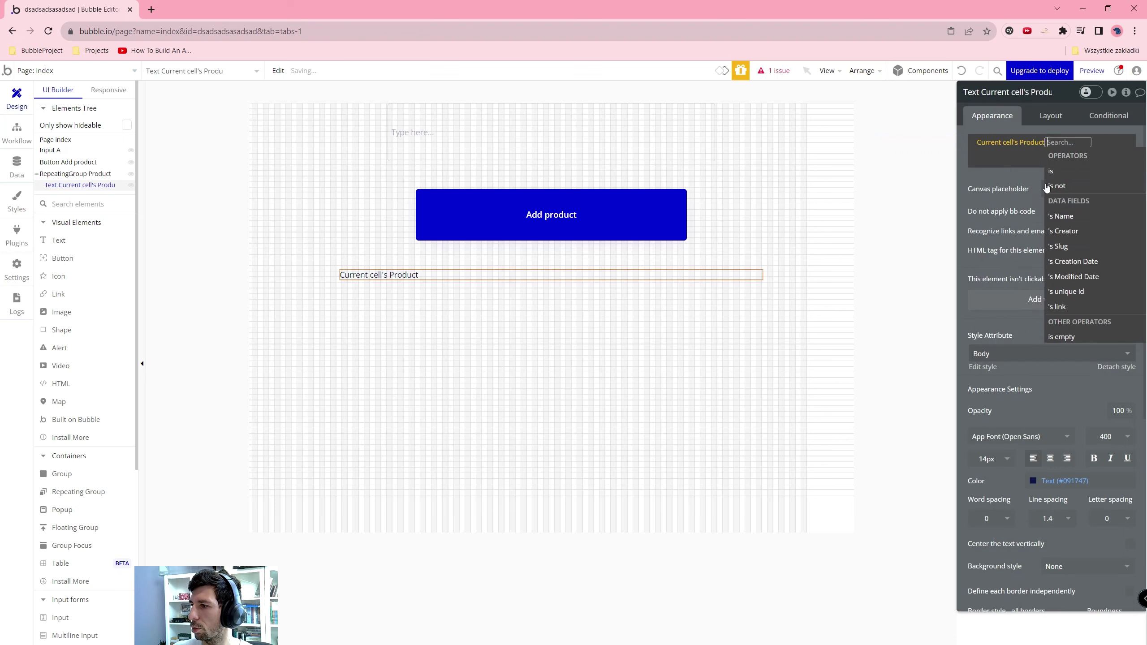
pyautogui.click(1087, 216)
pyautogui.click(548, 359)
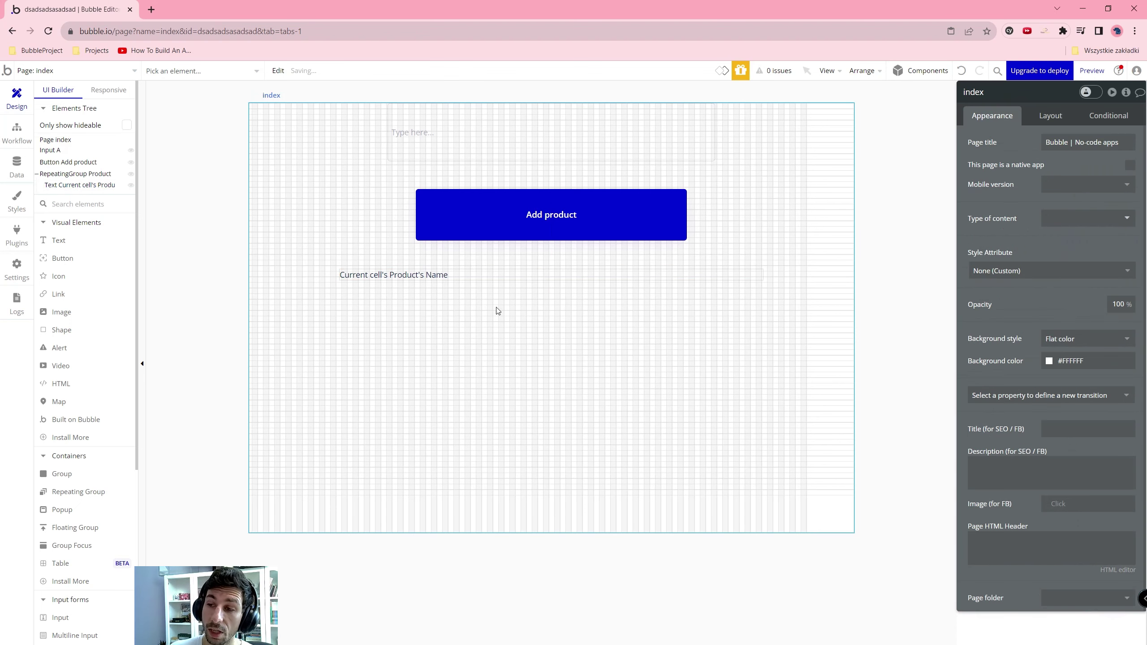
pyautogui.click(459, 280)
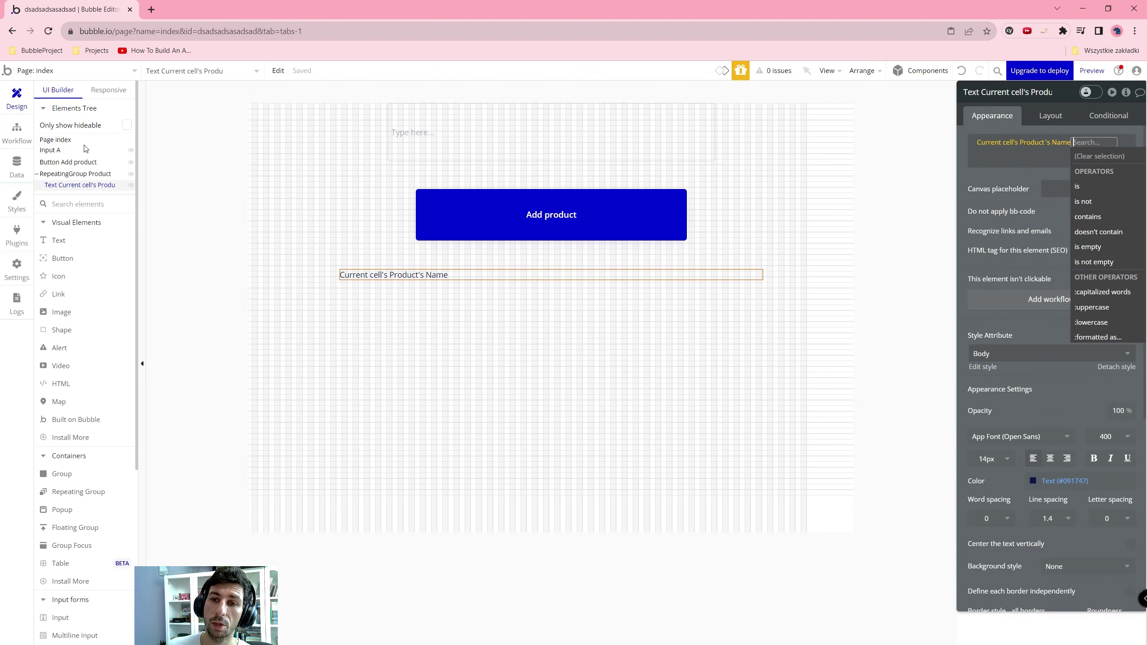
pyautogui.click(30, 71)
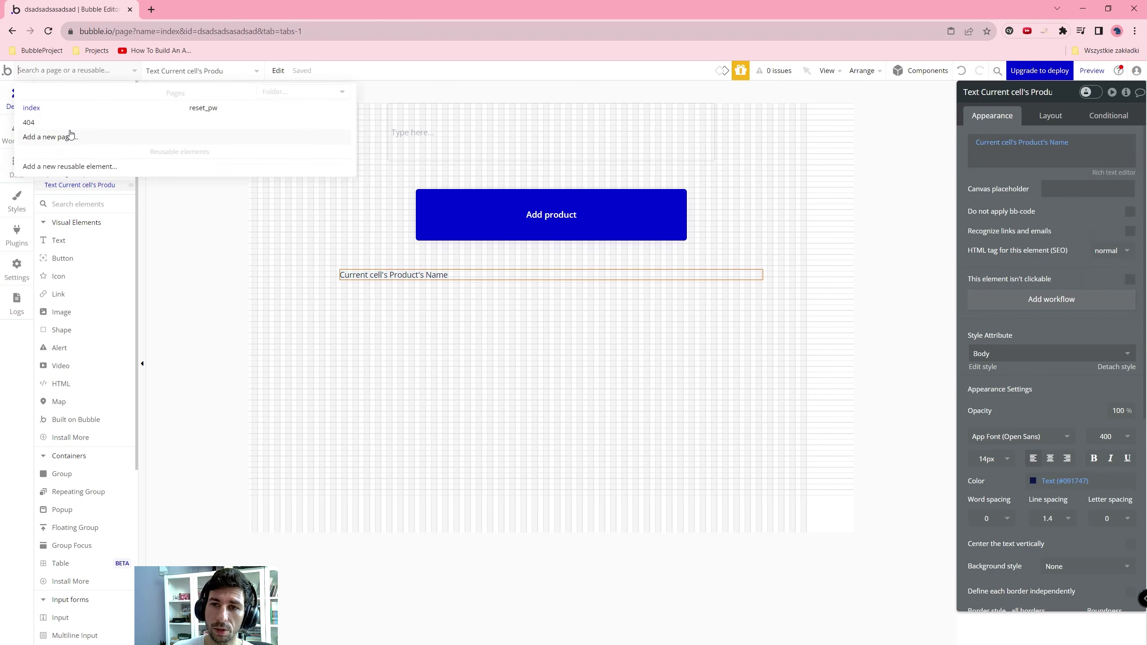
pyautogui.click(52, 167)
pyautogui.click(631, 203)
# Step: Create a new page named "product" without cloning an existing one
pyautogui.click(36, 69)
pyautogui.click(47, 138)
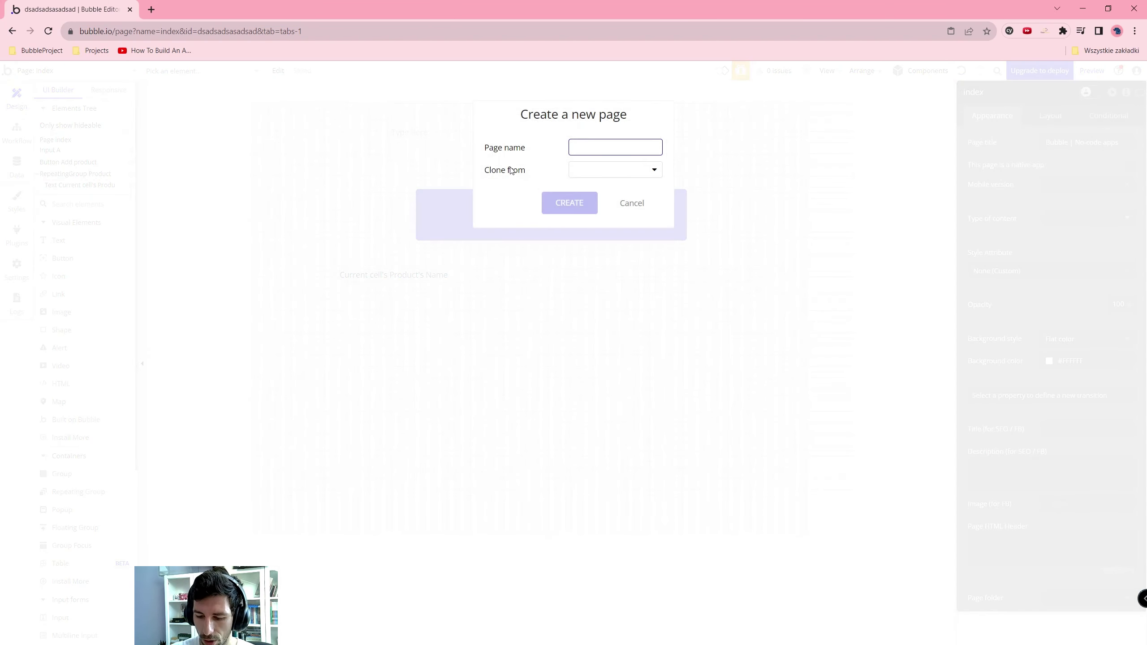
pyautogui.write('product')
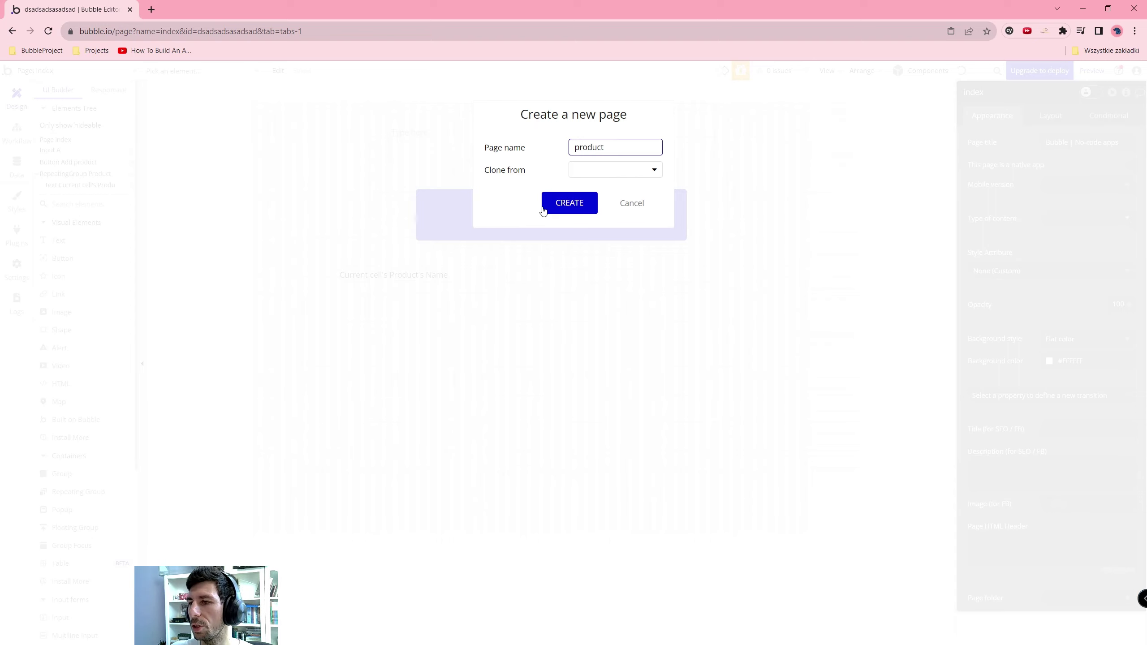
pyautogui.click(542, 208)
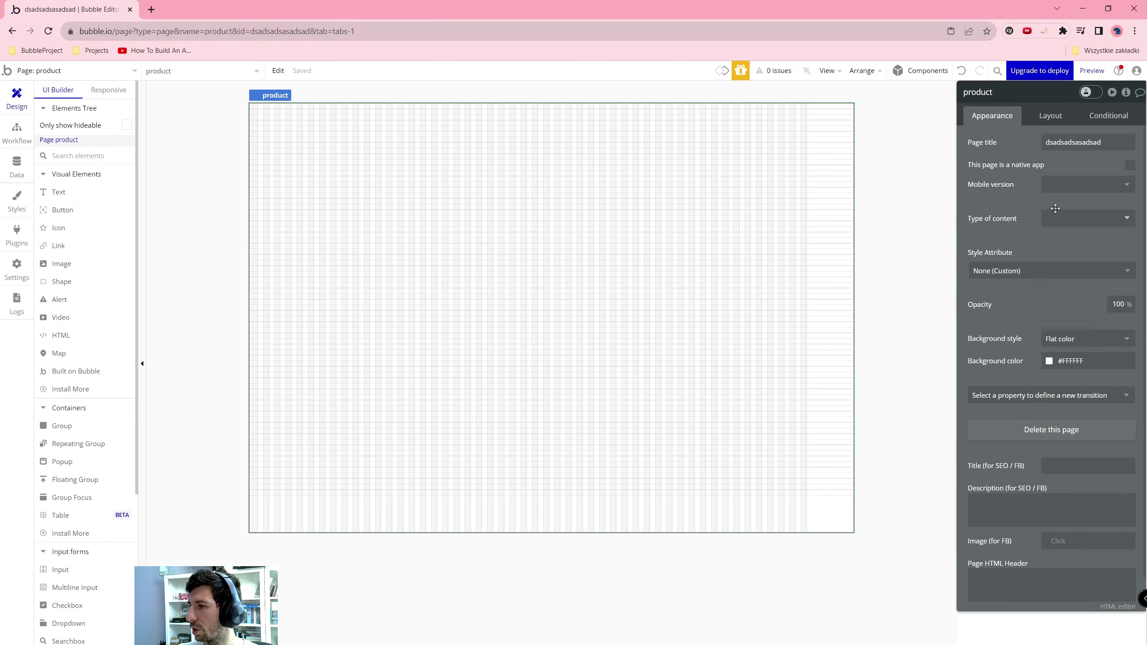
# Step: Set the product page's type of content to Product and its container layout to Column
pyautogui.click(1063, 221)
pyautogui.click(1070, 275)
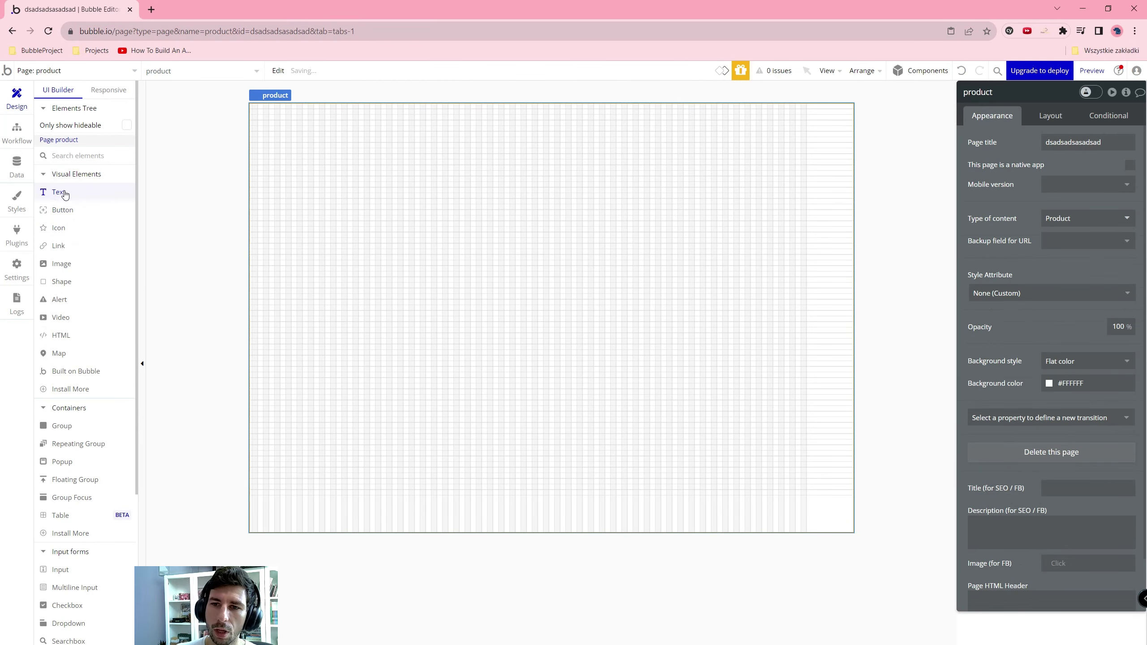
pyautogui.click(1050, 115)
pyautogui.click(1070, 142)
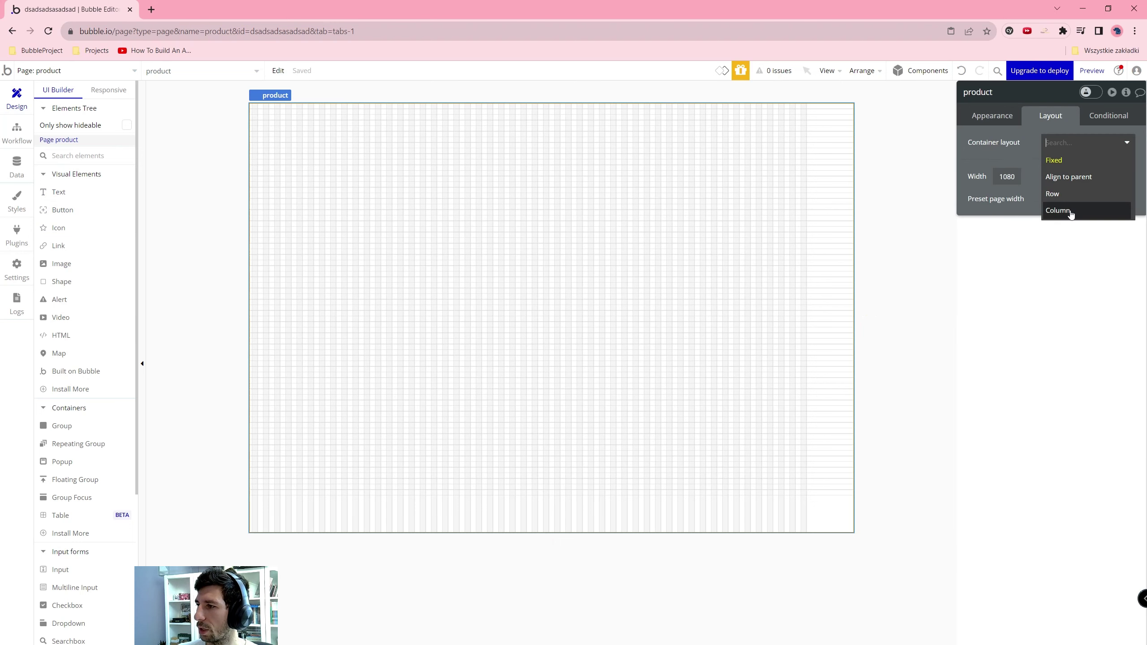
pyautogui.click(1057, 213)
# Step: Add a text element to the product page, horizontally centred, without fixed width, with zero minimum width and height and width fitted to content
pyautogui.click(62, 192)
pyautogui.moveTo(811, 223); pyautogui.dragTo(511, 104)
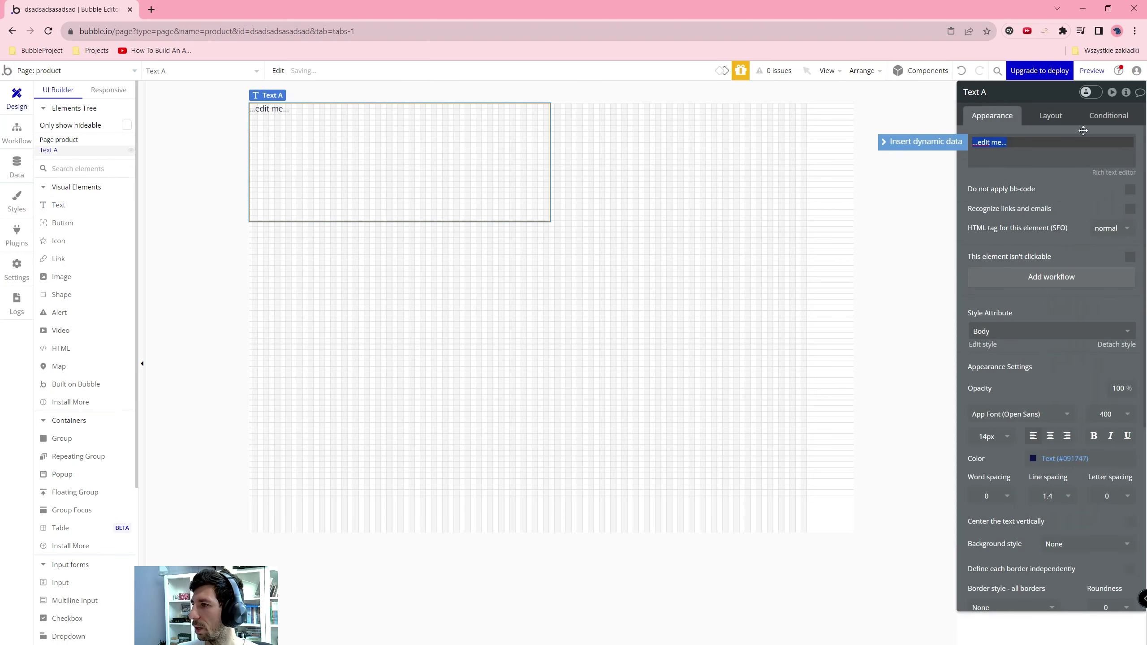
pyautogui.click(1129, 250)
pyautogui.doubleClick(1017, 270)
pyautogui.write('0')
pyautogui.press('Tab')
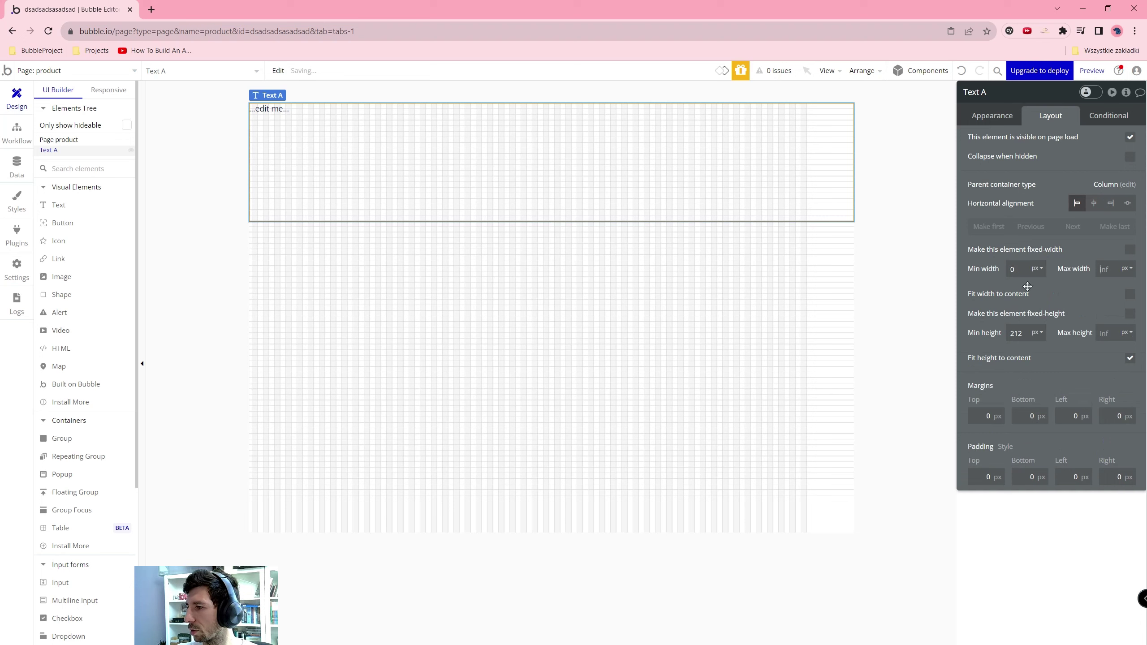
pyautogui.click(1130, 294)
pyautogui.click(1093, 202)
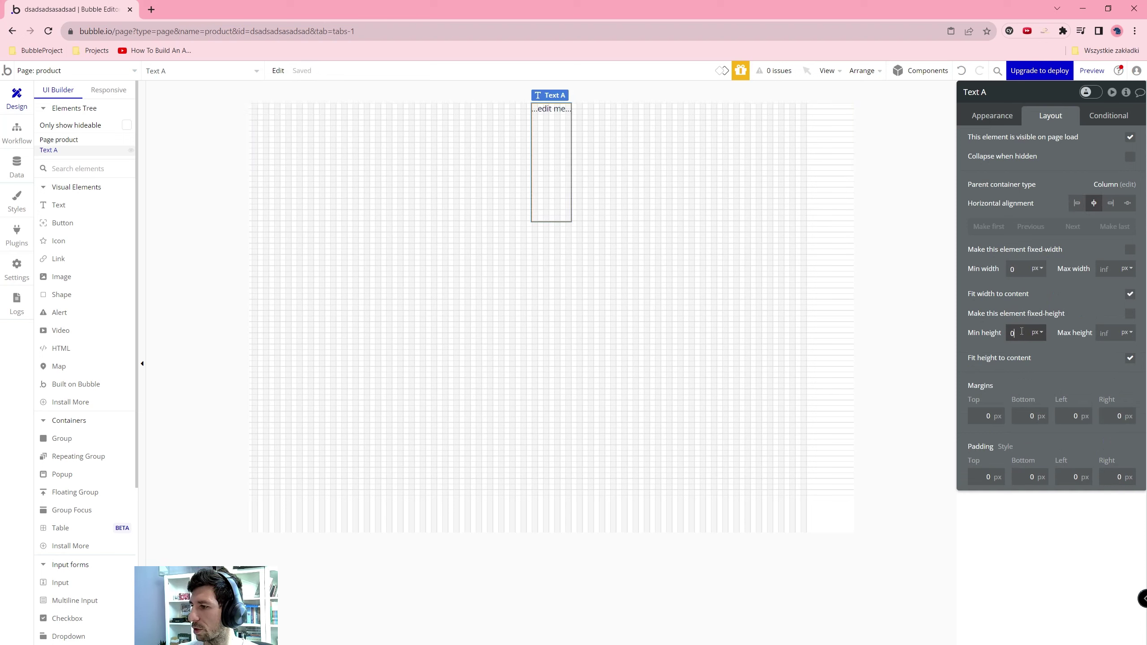
# Step: Apply the Heading 1 style to the product page's text element
pyautogui.click(992, 115)
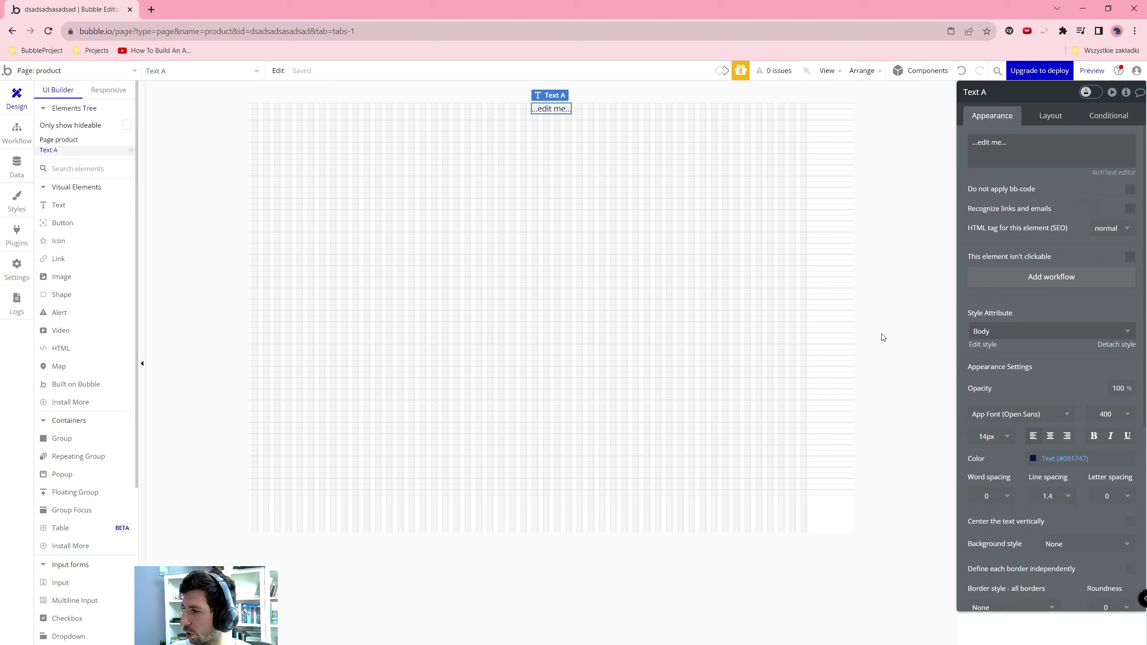
pyautogui.click(999, 331)
pyautogui.click(993, 404)
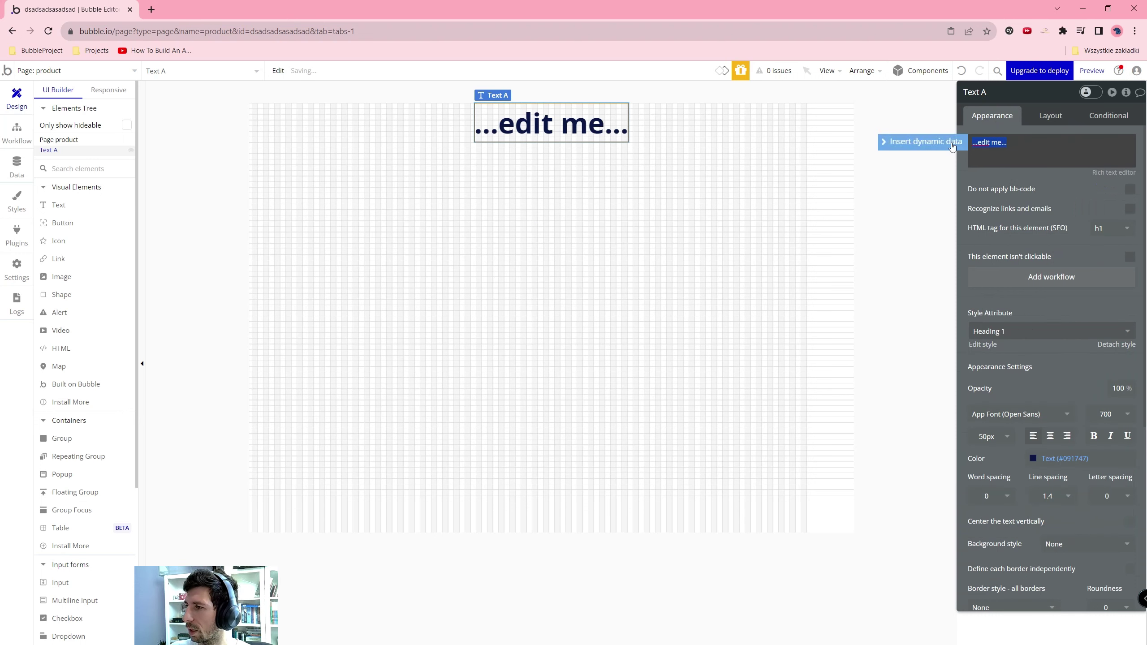
# Step: Replace the heading's placeholder content with the dynamic expression Current page's Product's Name
pyautogui.click(952, 147)
pyautogui.click(1051, 205)
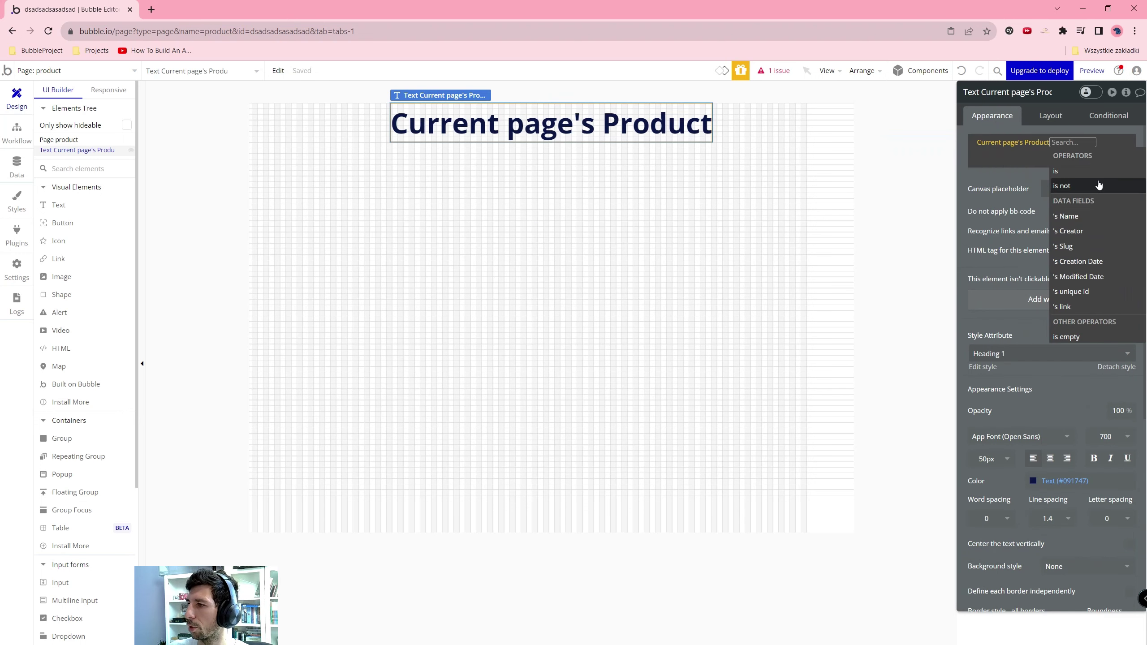
pyautogui.click(1091, 221)
pyautogui.click(550, 282)
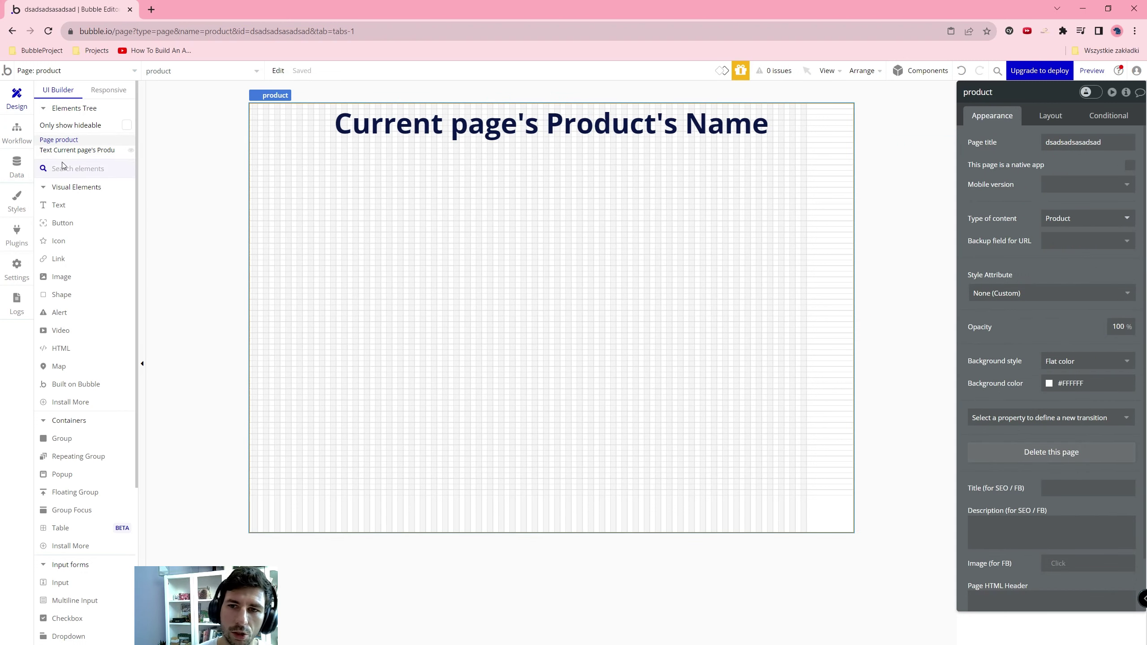
# Step: Return to the index page and create a click workflow for the product name text in the repeating group
pyautogui.click(64, 72)
pyautogui.click(62, 108)
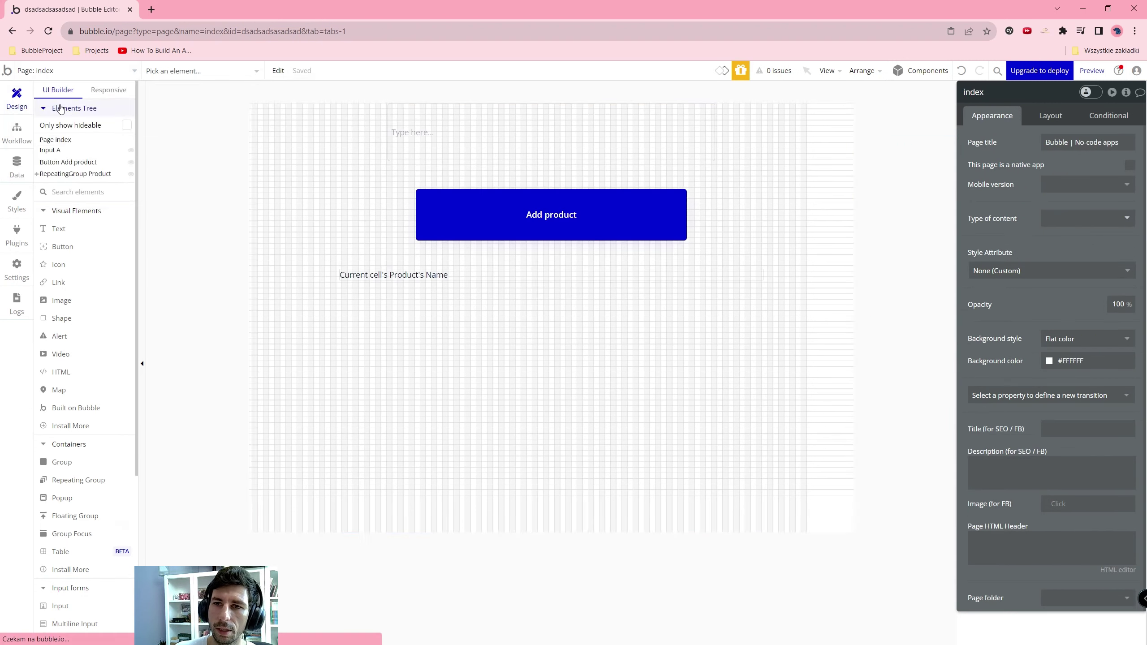
pyautogui.click(451, 274)
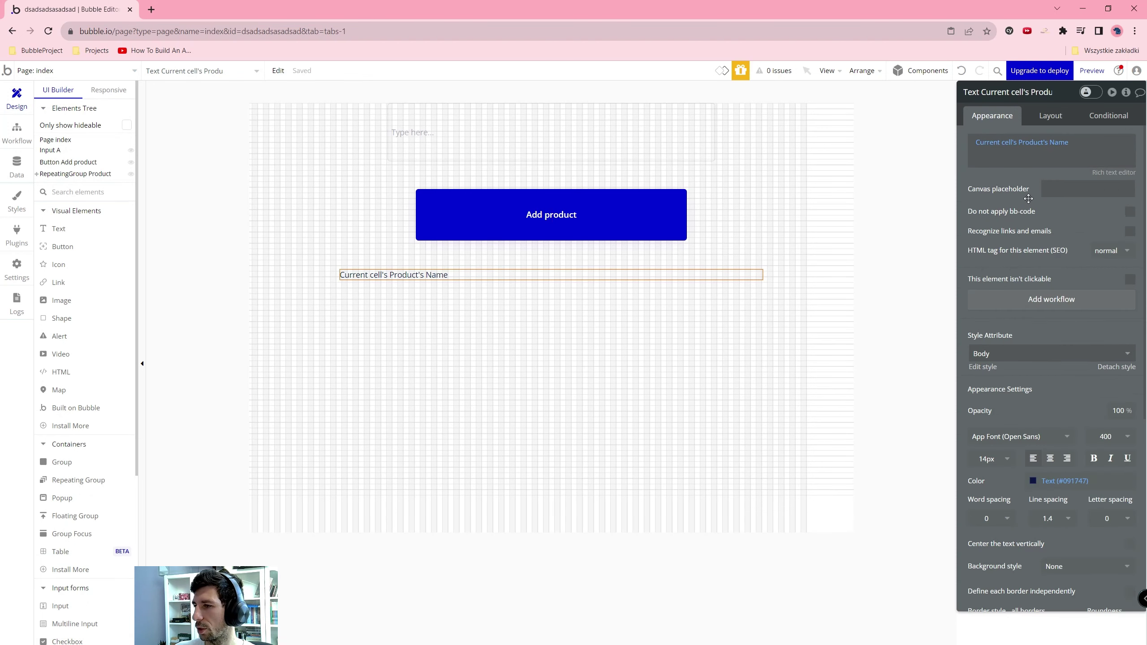
pyautogui.click(1045, 122)
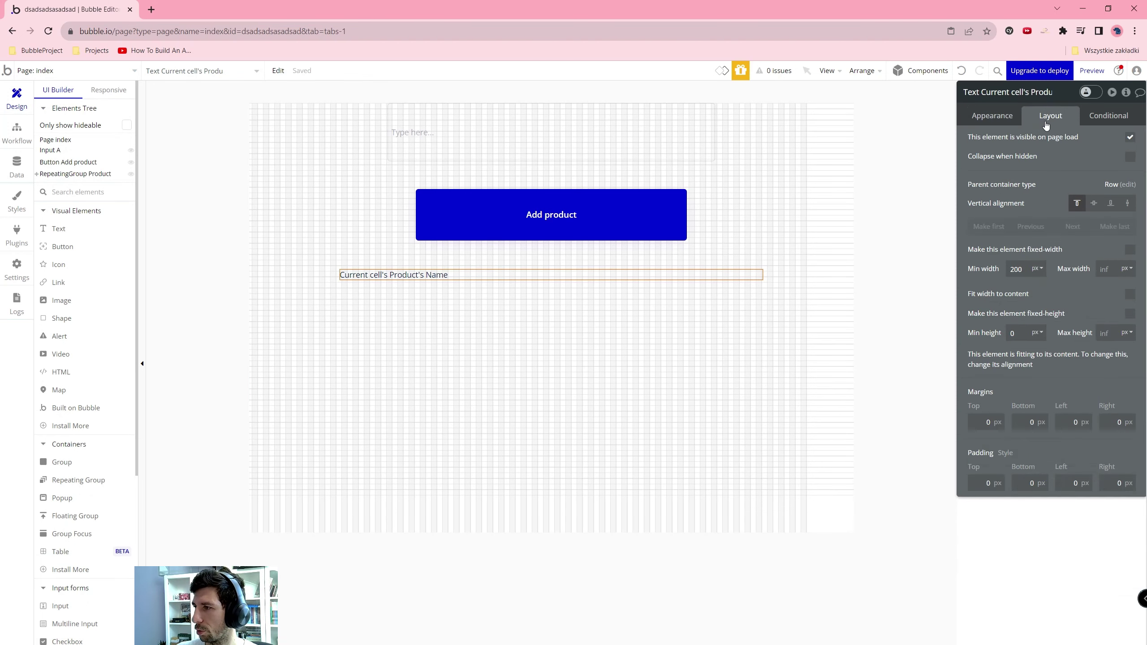
pyautogui.click(995, 118)
pyautogui.click(1028, 302)
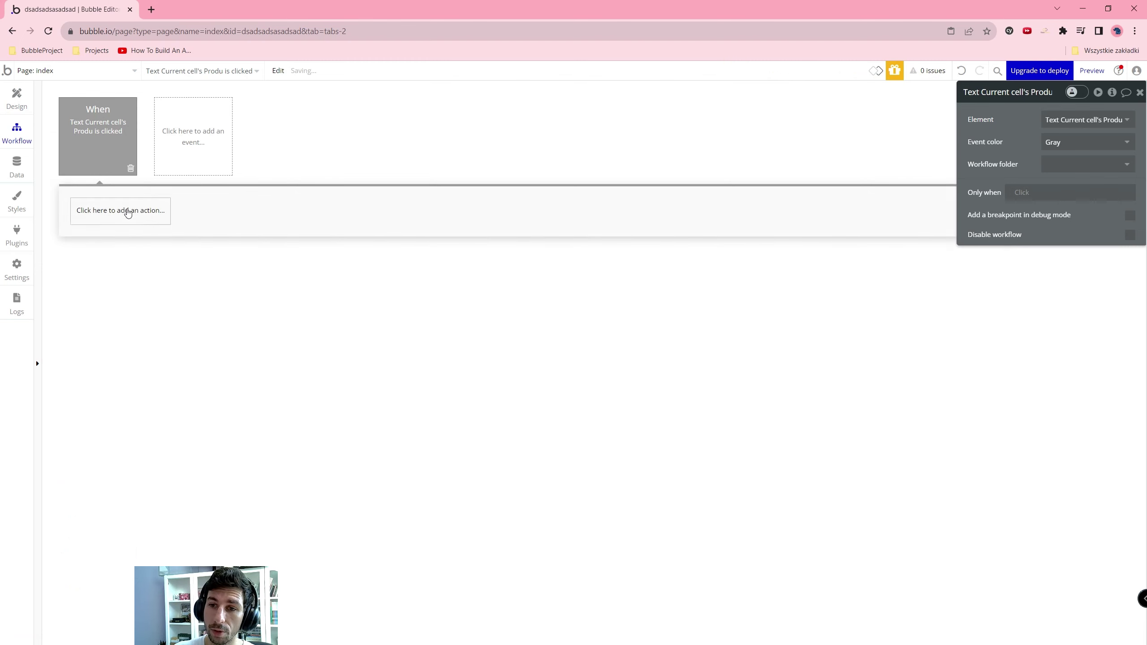
# Step: Add a Go to page action to the workflow with product as the destination and Current cell's Product as the data to send
pyautogui.click(128, 212)
pyautogui.write('go to')
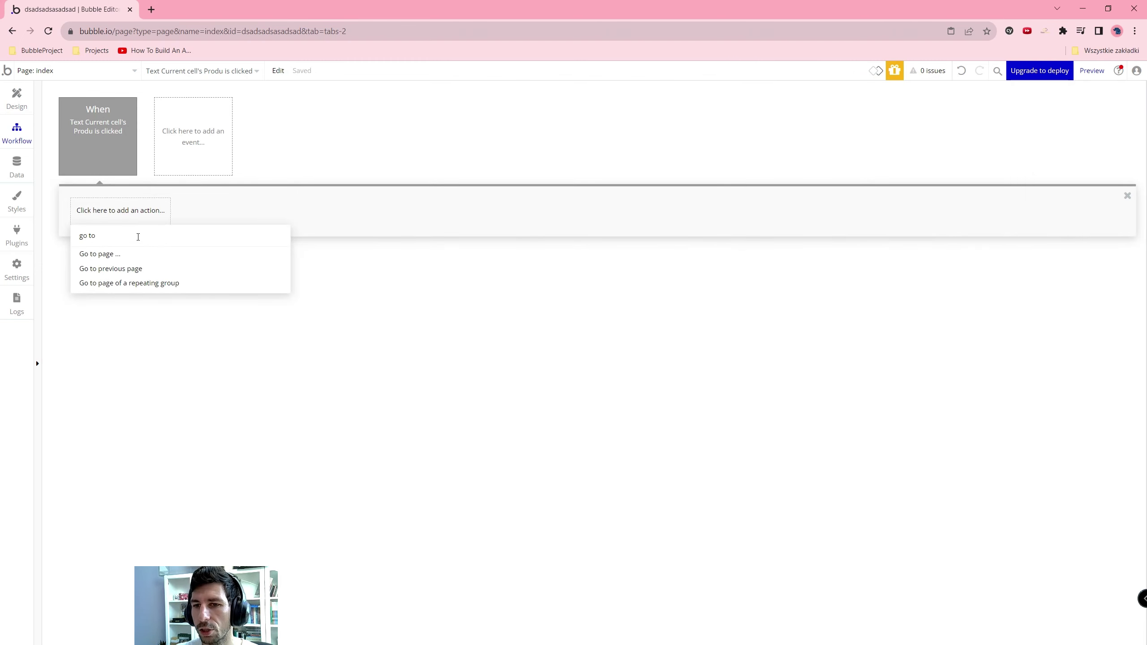
pyautogui.click(144, 255)
pyautogui.click(1094, 116)
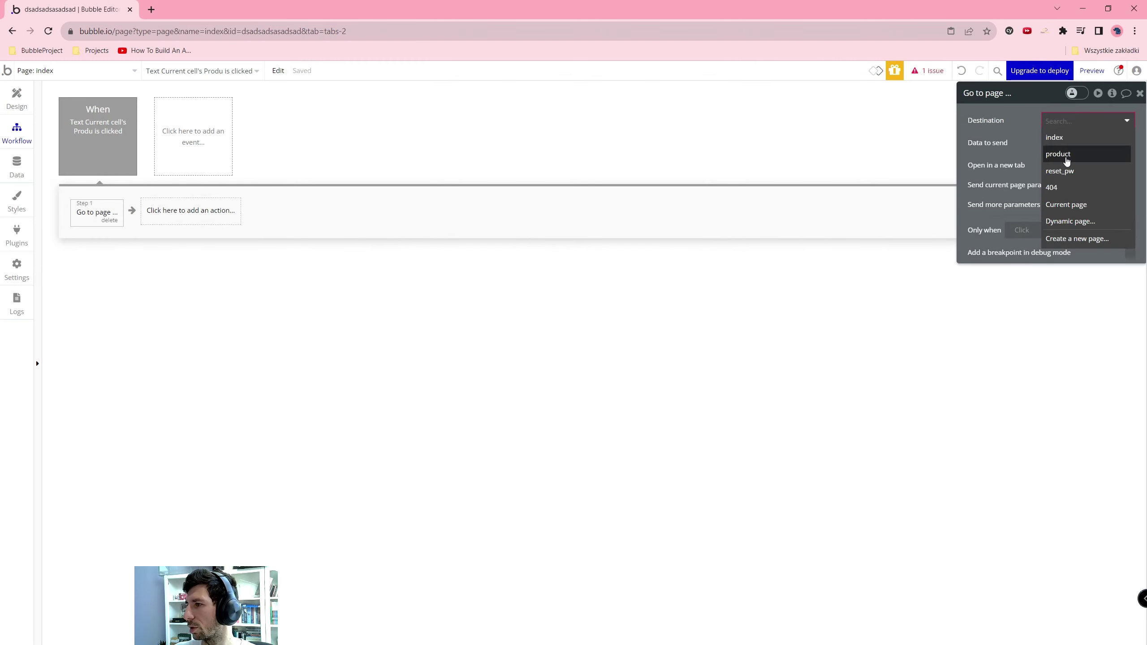
pyautogui.click(1094, 156)
pyautogui.click(1076, 186)
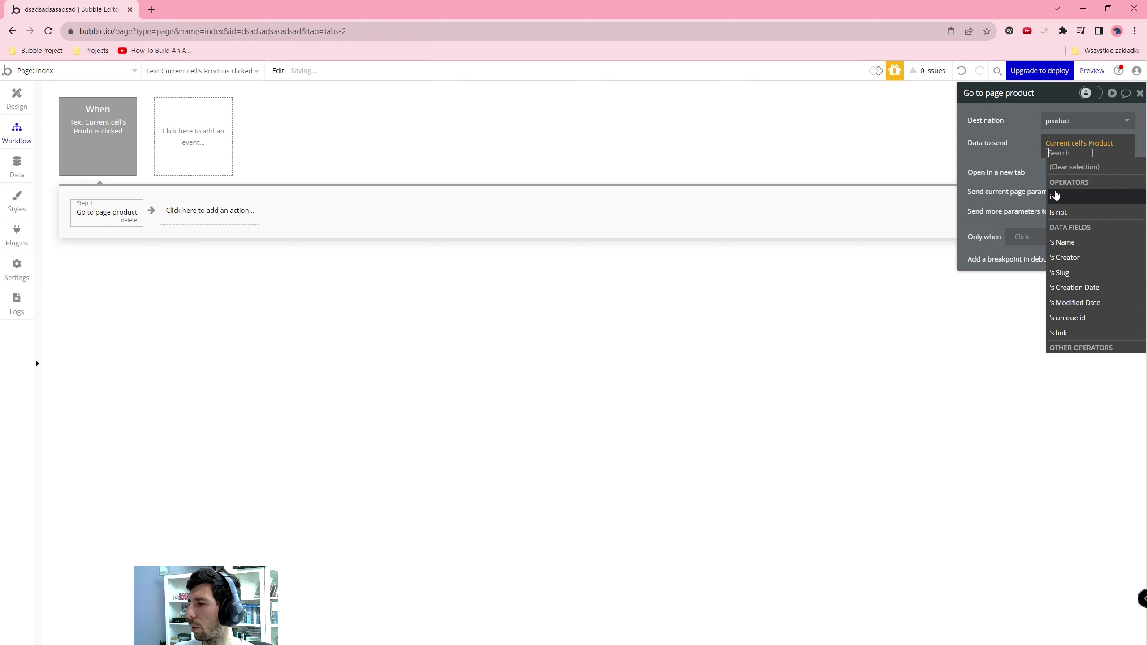
pyautogui.click(850, 298)
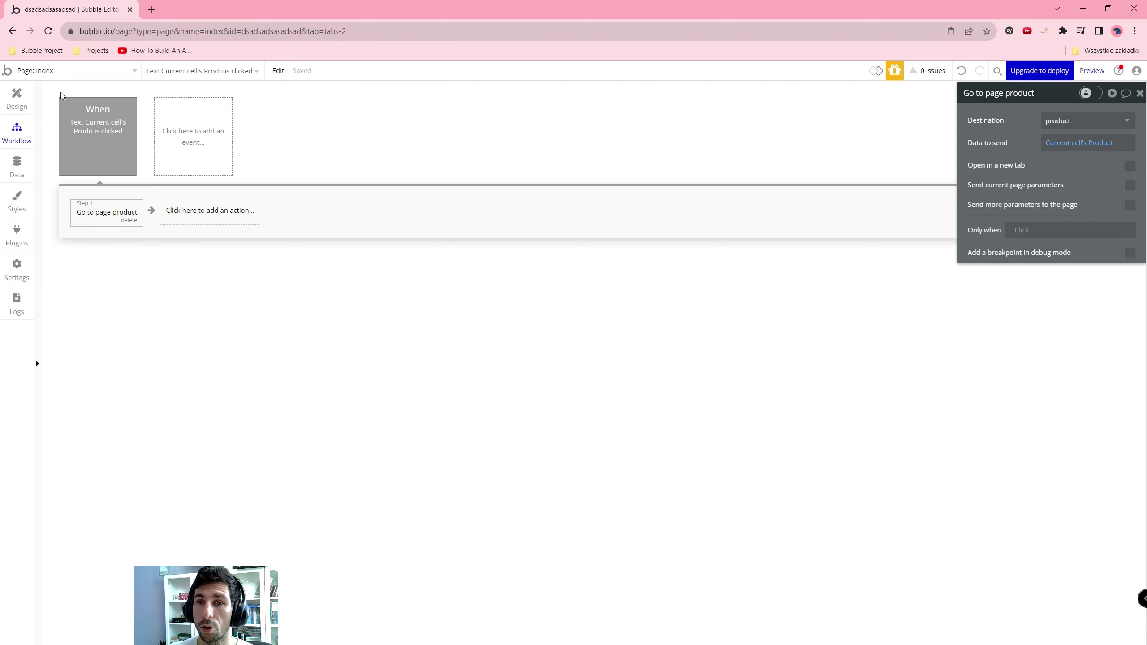
# Step: Create a click workflow for the index page's Add product button
pyautogui.click(17, 97)
pyautogui.click(626, 210)
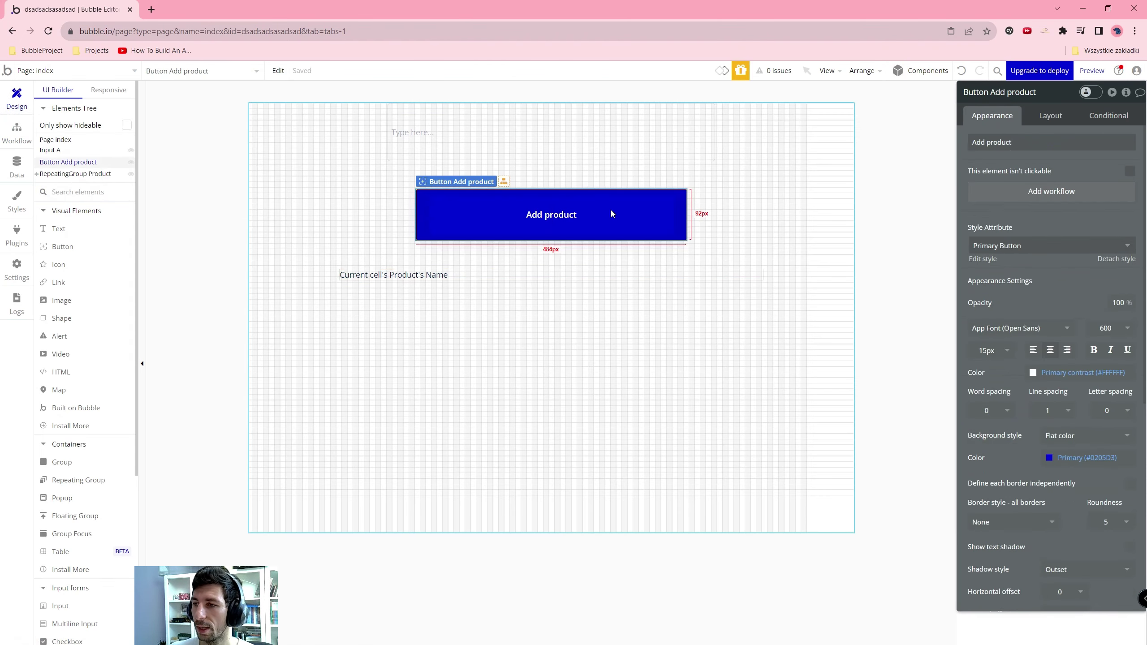
pyautogui.click(1051, 191)
# Step: Add a Create a new thing action to the button's workflow with Product as its type
pyautogui.click(90, 216)
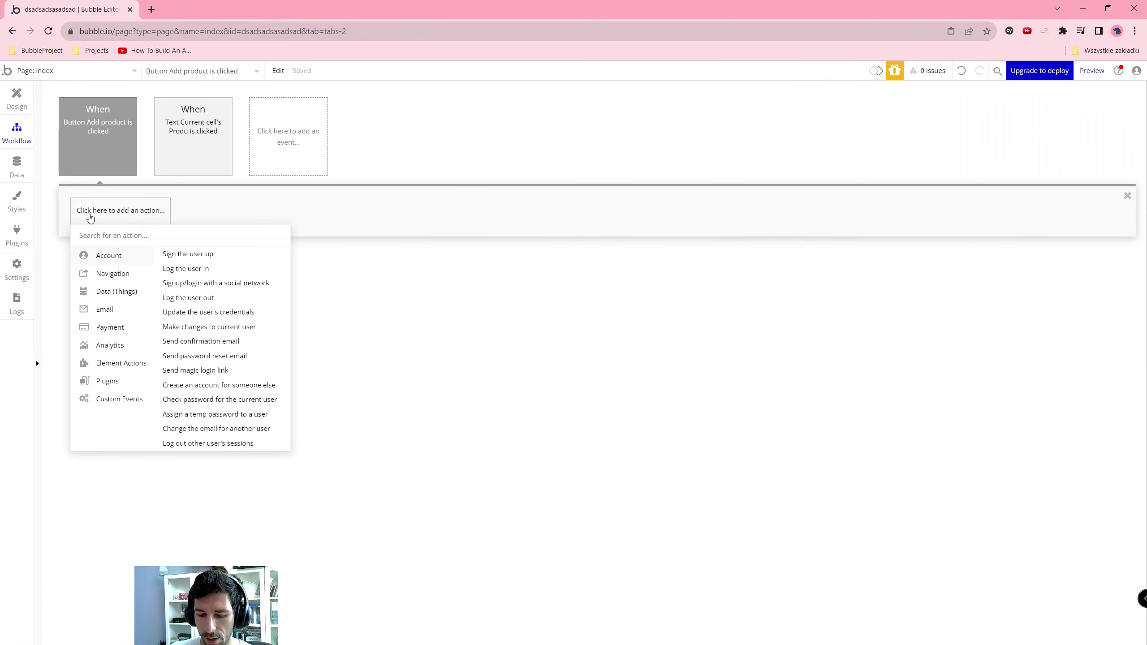
pyautogui.write('crea')
pyautogui.click(141, 271)
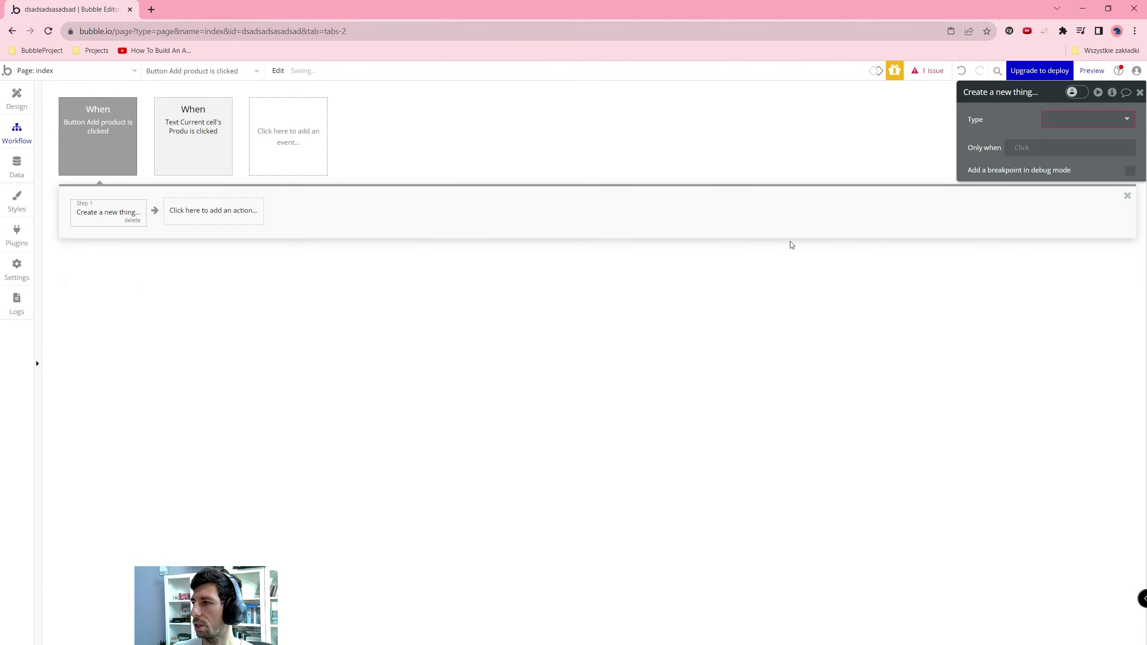
pyautogui.click(1064, 123)
pyautogui.click(1041, 155)
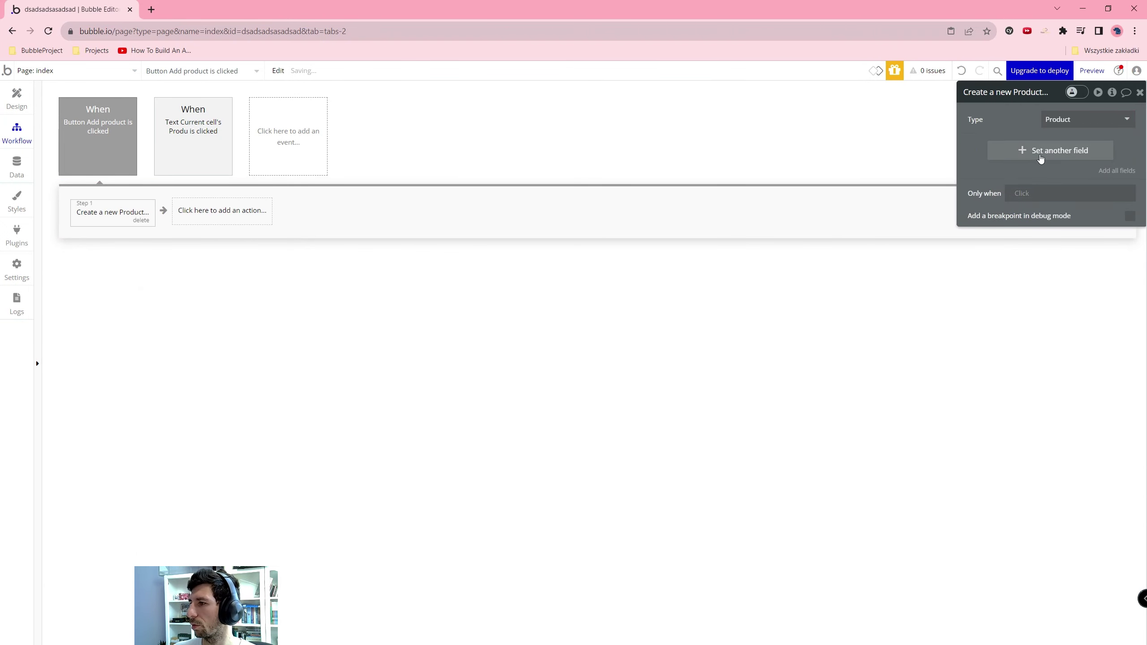
# Step: Set the new Product's Name field to Input A's value
pyautogui.click(1094, 156)
pyautogui.click(993, 147)
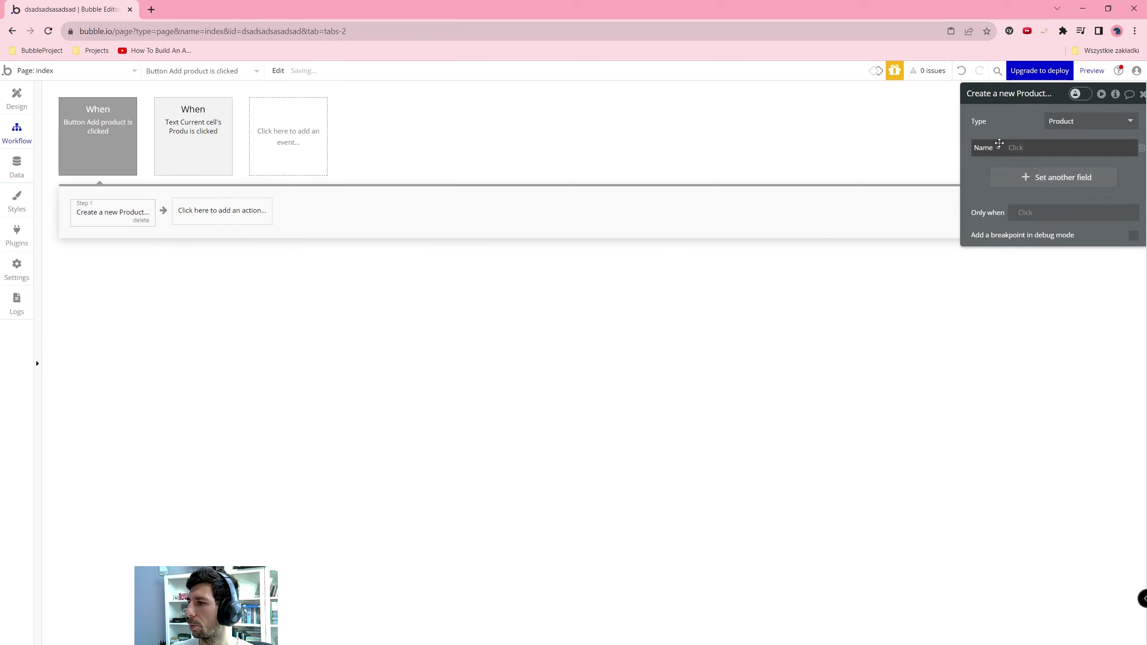
pyautogui.click(1031, 153)
pyautogui.write('in')
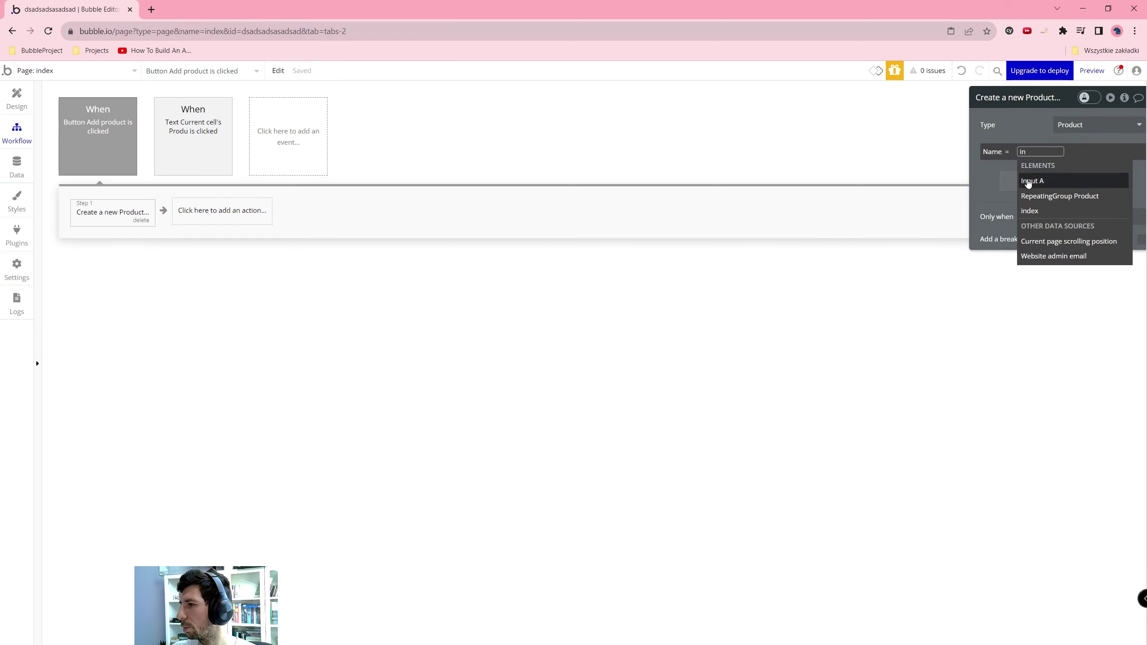
pyautogui.click(1027, 181)
pyautogui.click(1034, 181)
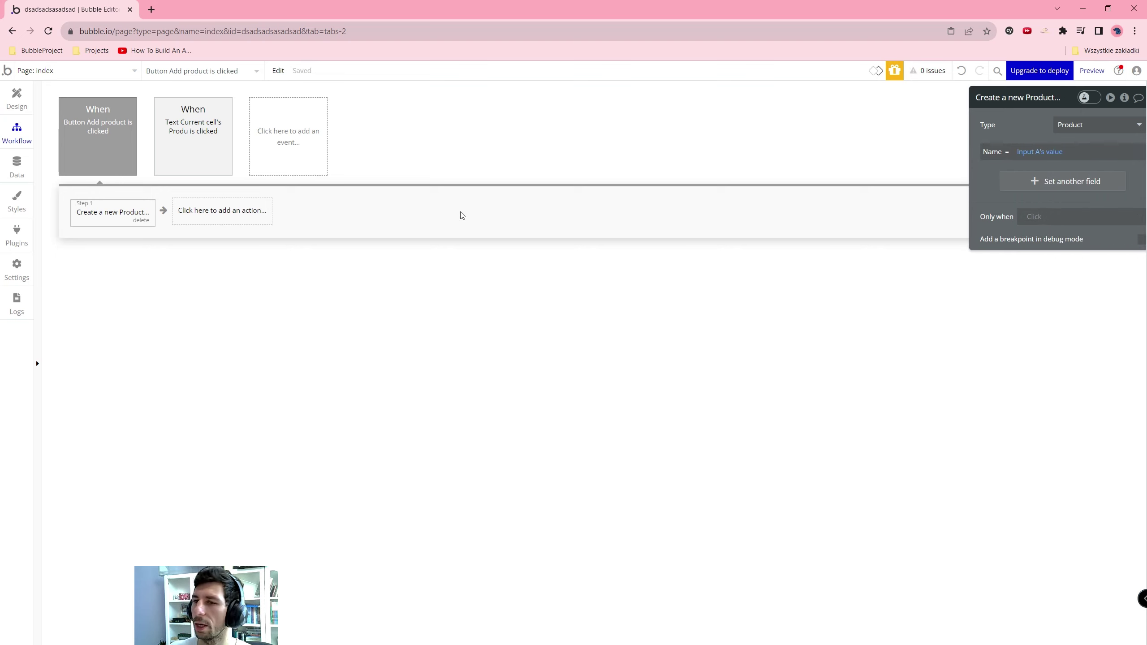
# Step: Preview the index page and add a product named "prod 1"
pyautogui.click(1091, 70)
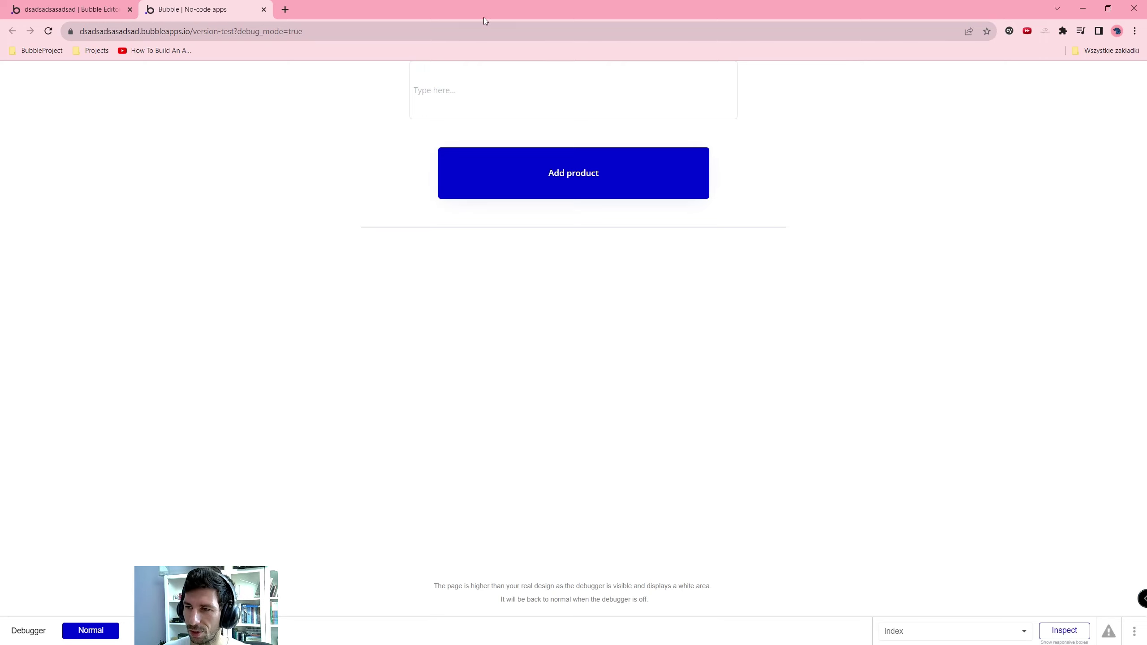
pyautogui.click(455, 87)
pyautogui.write('prod')
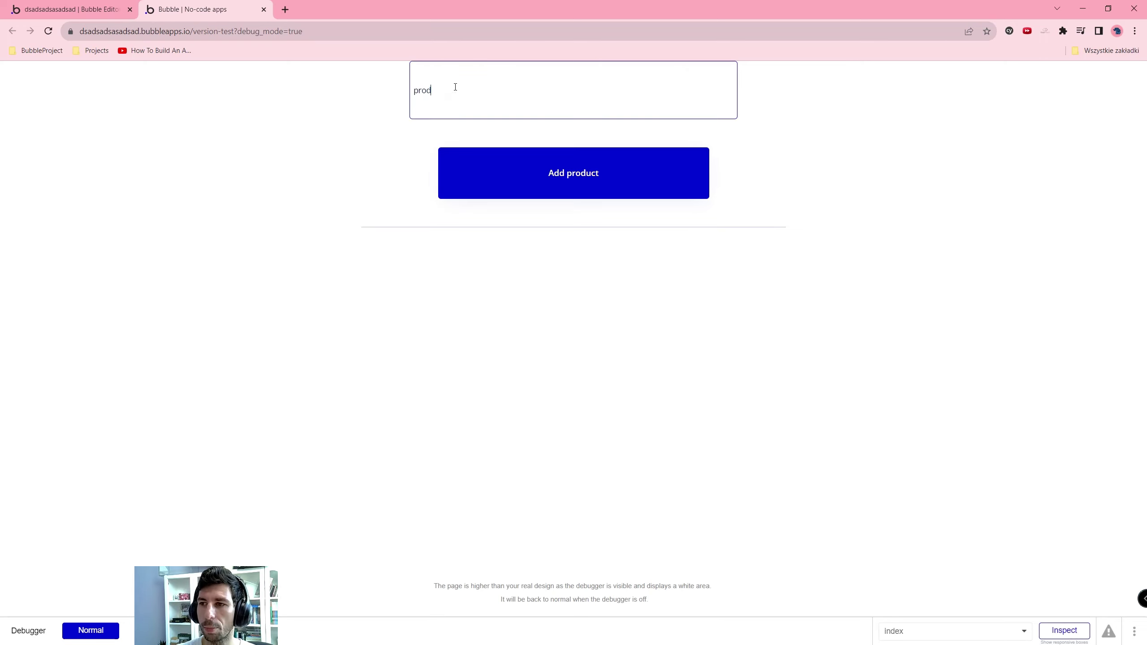
pyautogui.write(' 1')
pyautogui.click(514, 180)
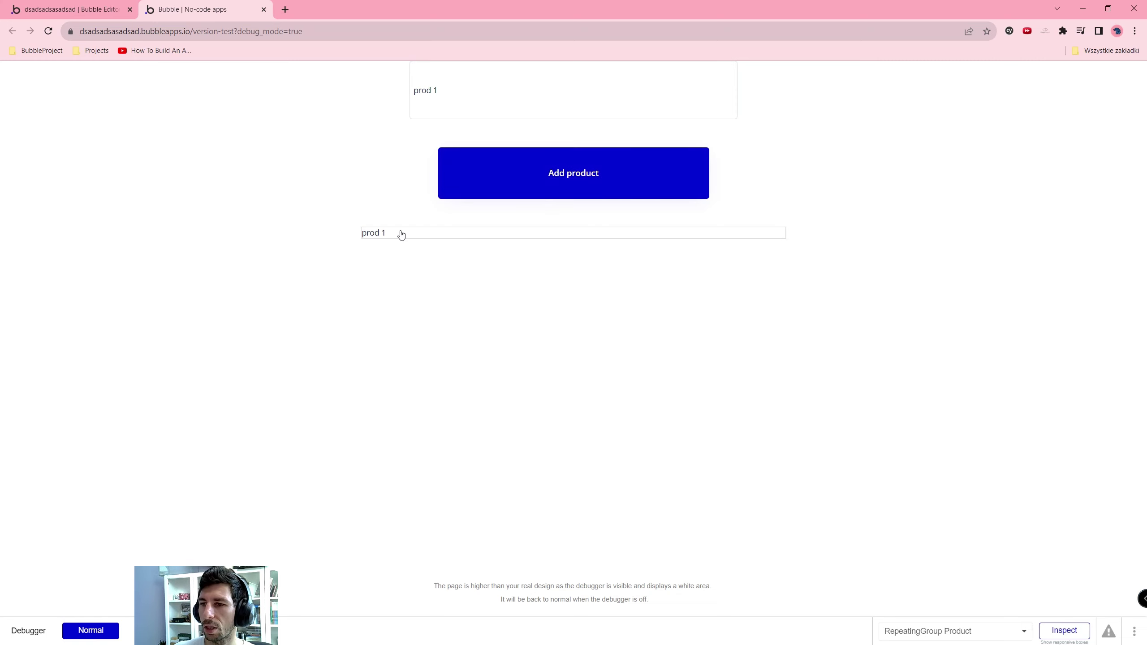
# Step: Open the prod 1 product page from the list and reload it without debug_mode=true in its URL
pyautogui.click(383, 234)
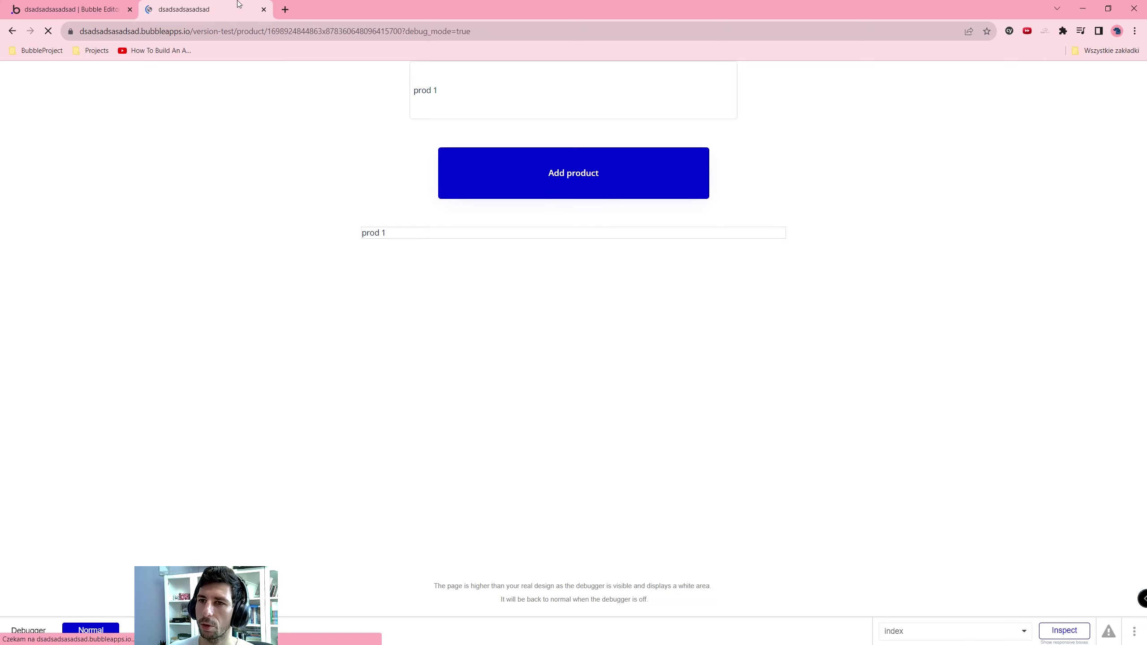
pyautogui.moveTo(267, 32); pyautogui.dragTo(405, 35)
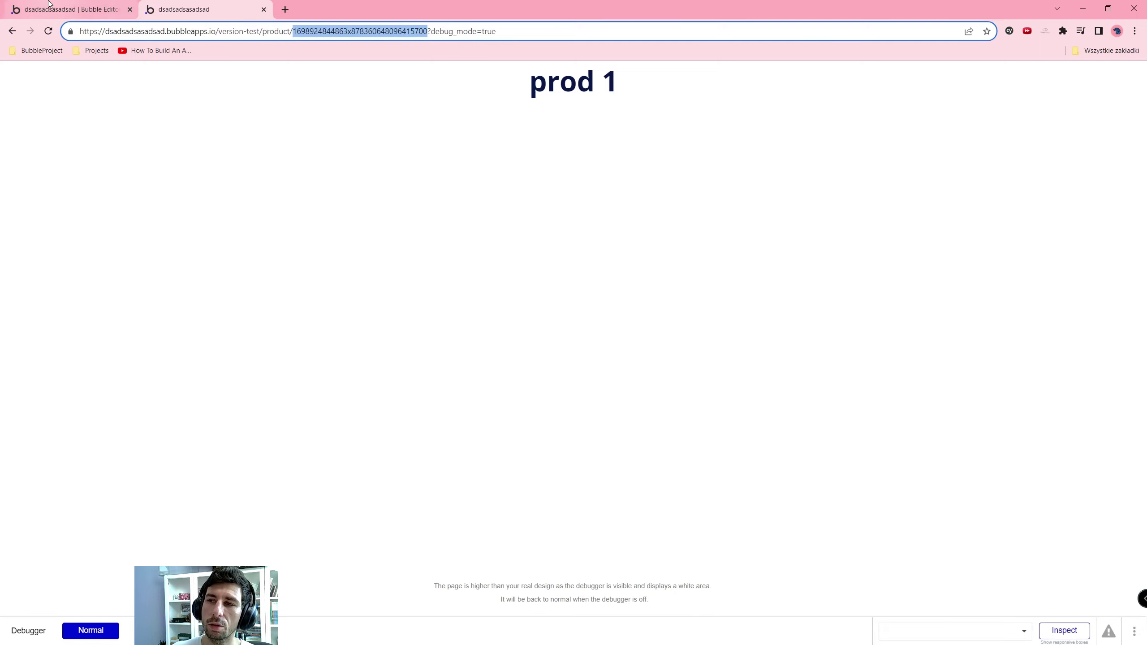
pyautogui.moveTo(496, 32); pyautogui.dragTo(432, 31)
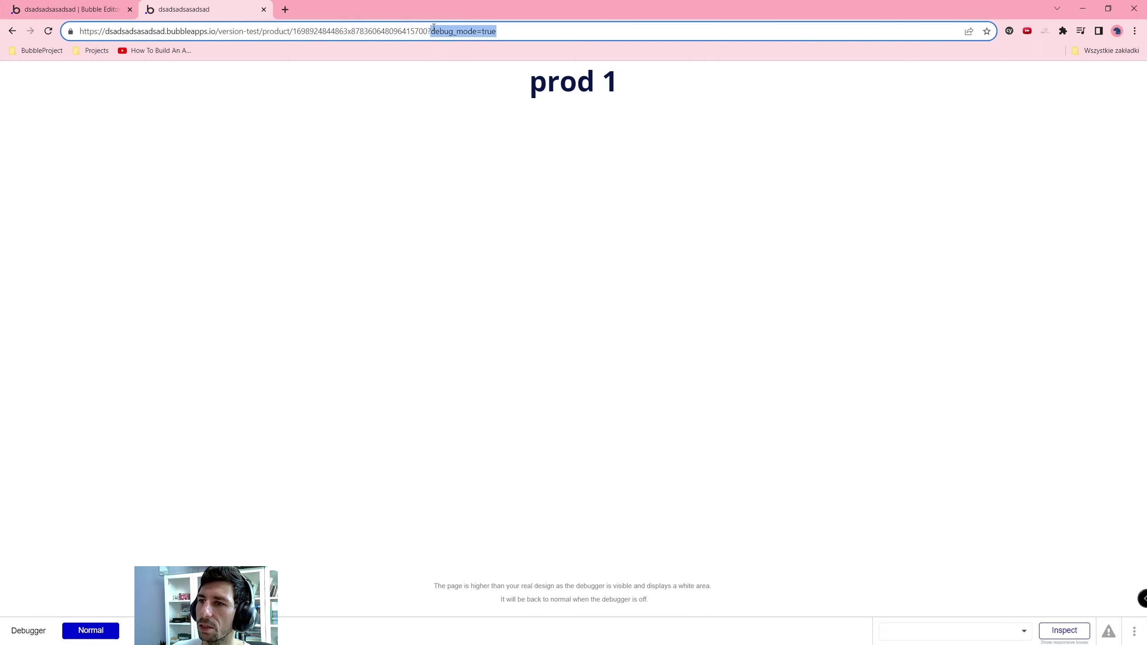
pyautogui.press('BackSpace')
pyautogui.press('Return')
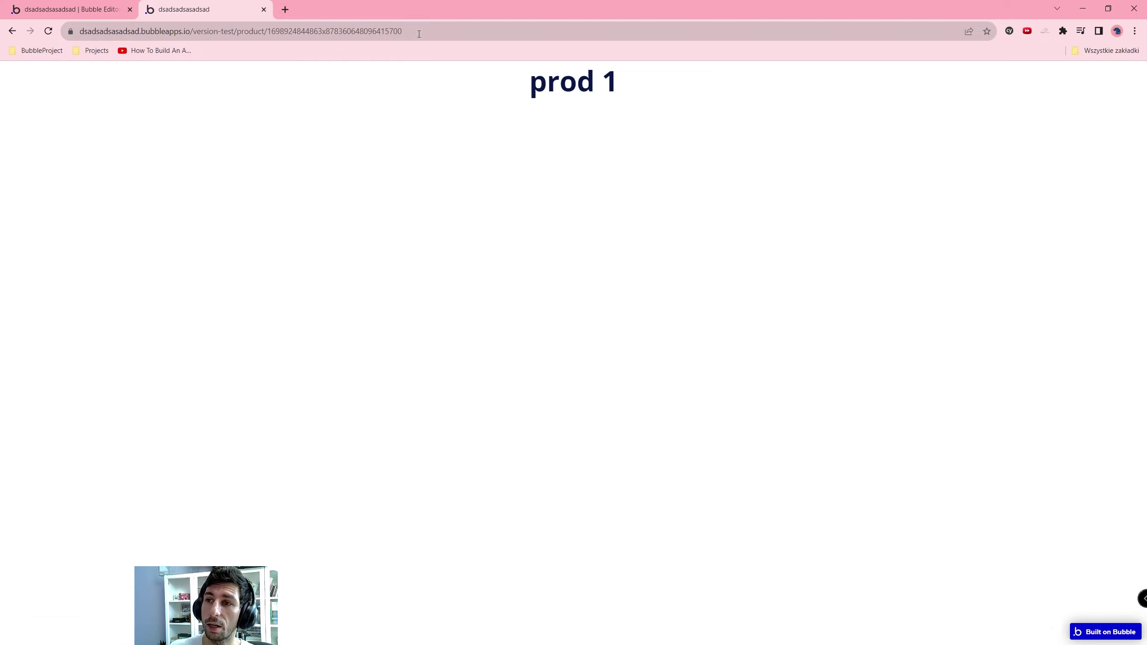
# Step: Highlight the product's unique ID in the page URL to inspect it
pyautogui.moveTo(419, 33); pyautogui.dragTo(270, 25)
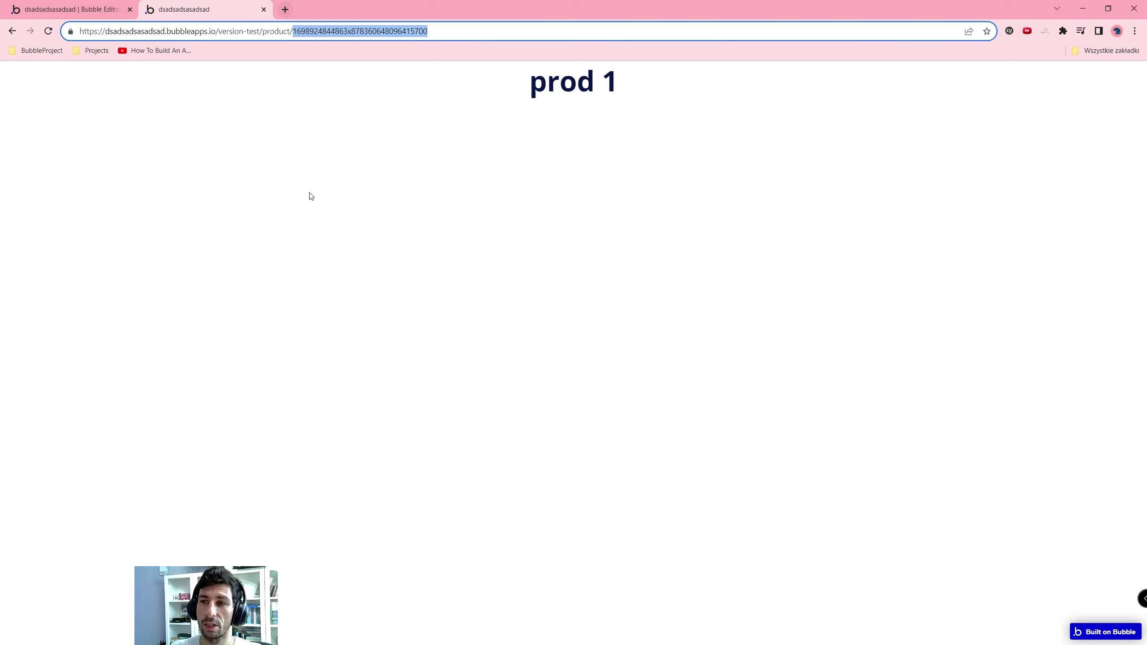
pyautogui.click(392, 222)
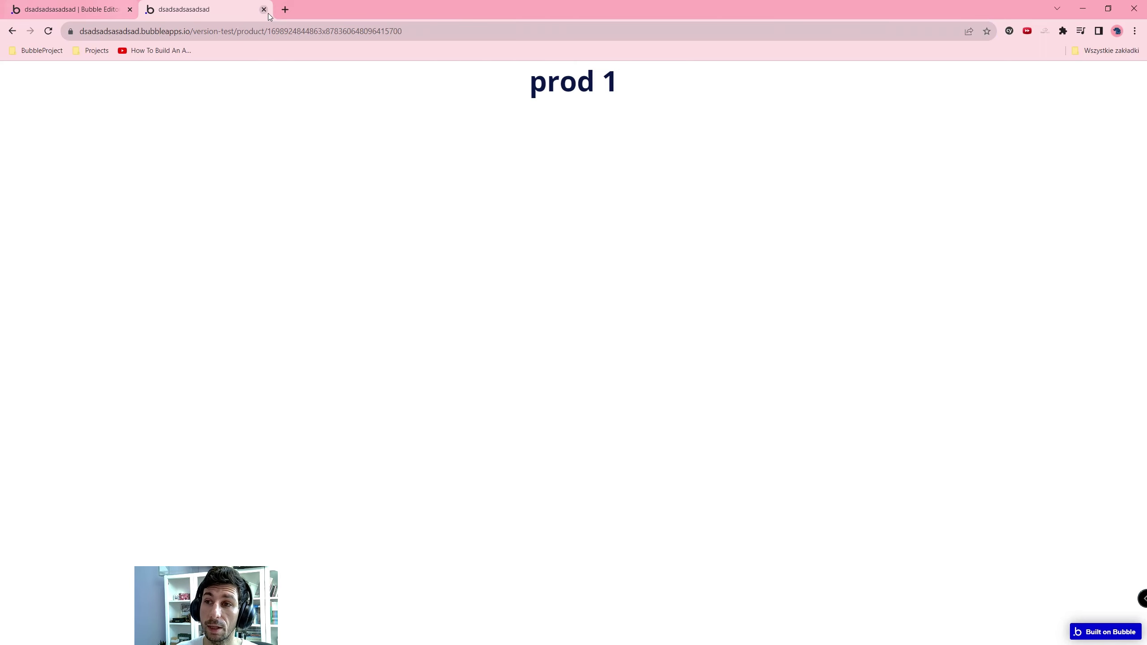
pyautogui.click(496, 151)
# Step: Check the app data and the Product type's fields in the Bubble editor, and return to the previewed product page
pyautogui.click(105, 4)
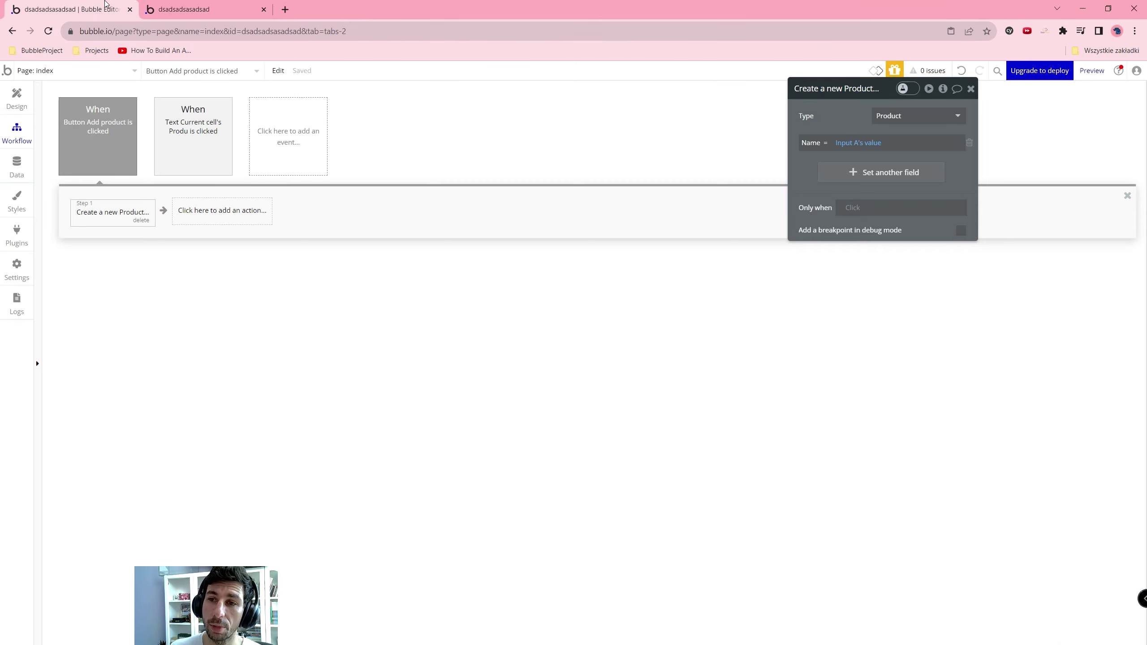
pyautogui.click(16, 166)
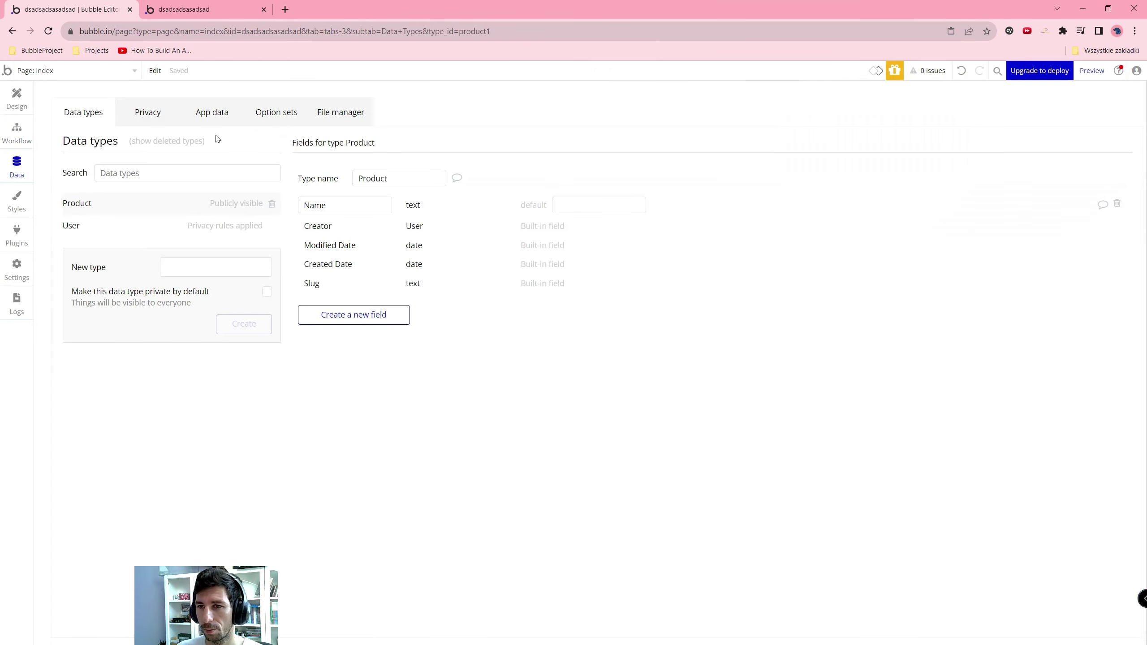
pyautogui.click(217, 121)
pyautogui.click(62, 109)
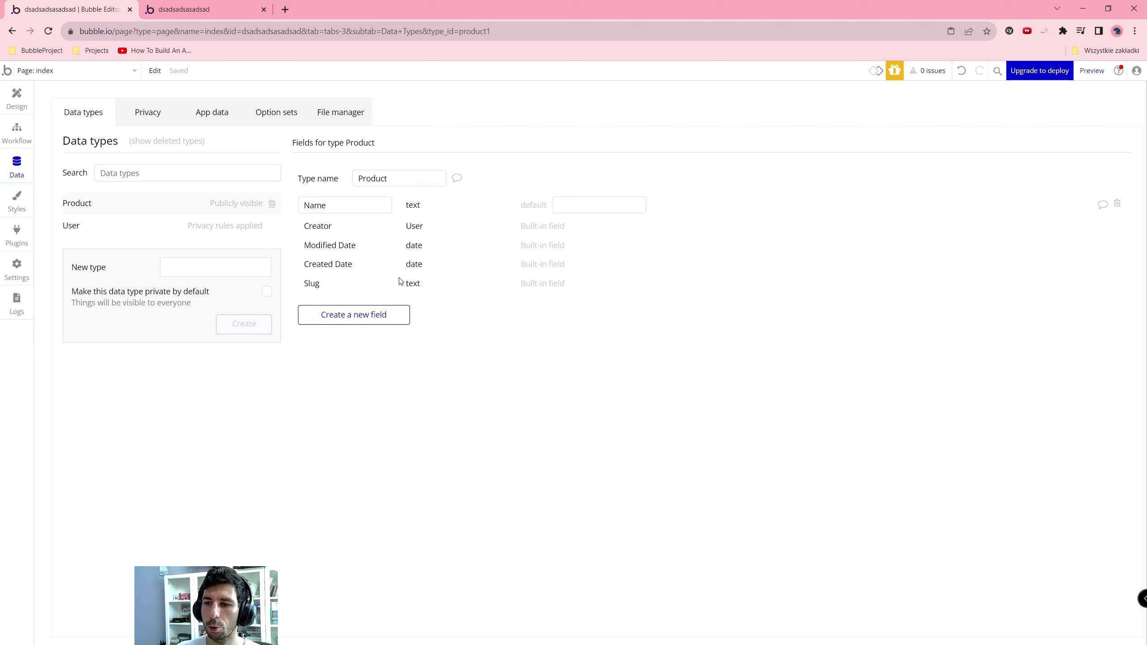
pyautogui.click(192, 4)
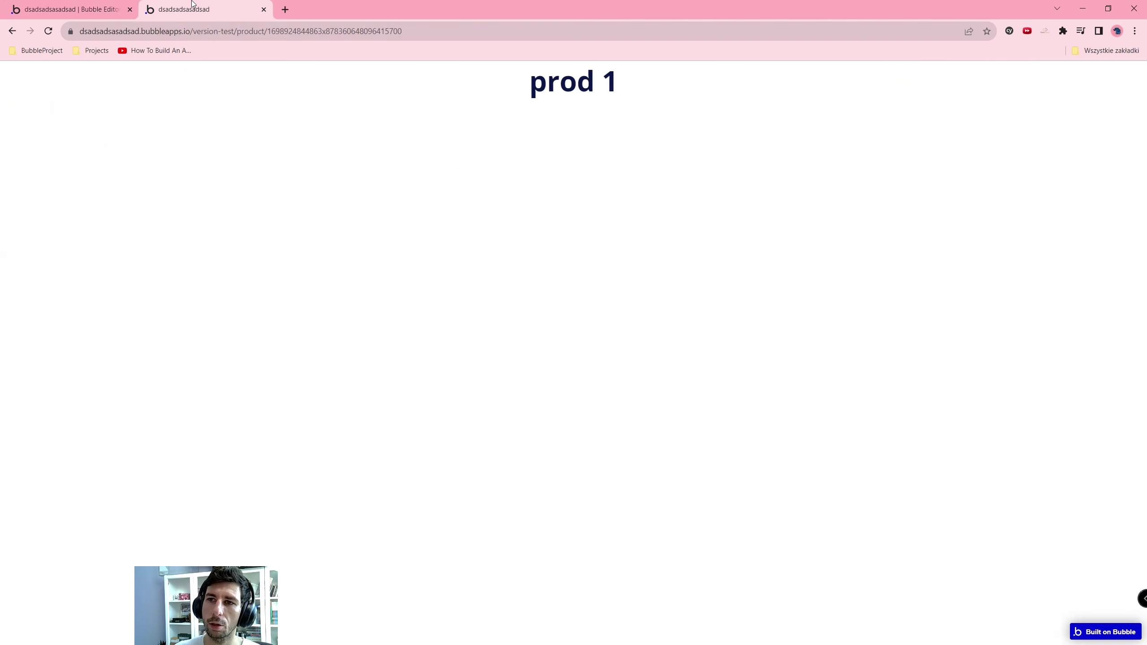
# Step: Open the prod 1 entry in the app data for all products and set its slug to saddsasddsa
pyautogui.doubleClick(346, 30)
pyautogui.click(96, 4)
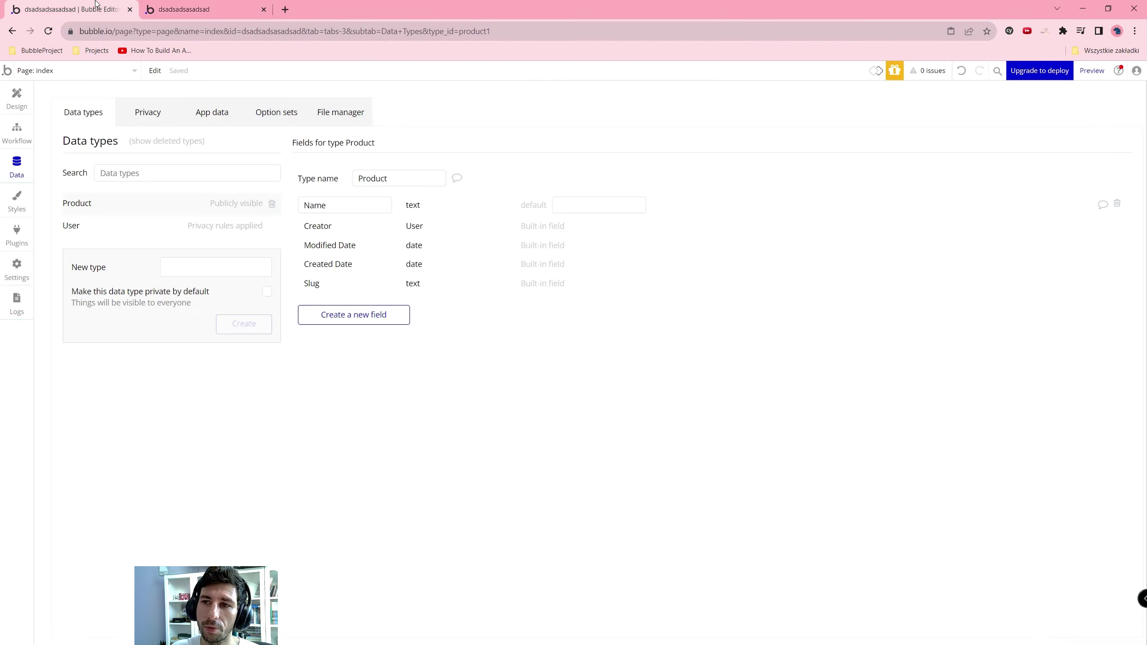
pyautogui.click(231, 117)
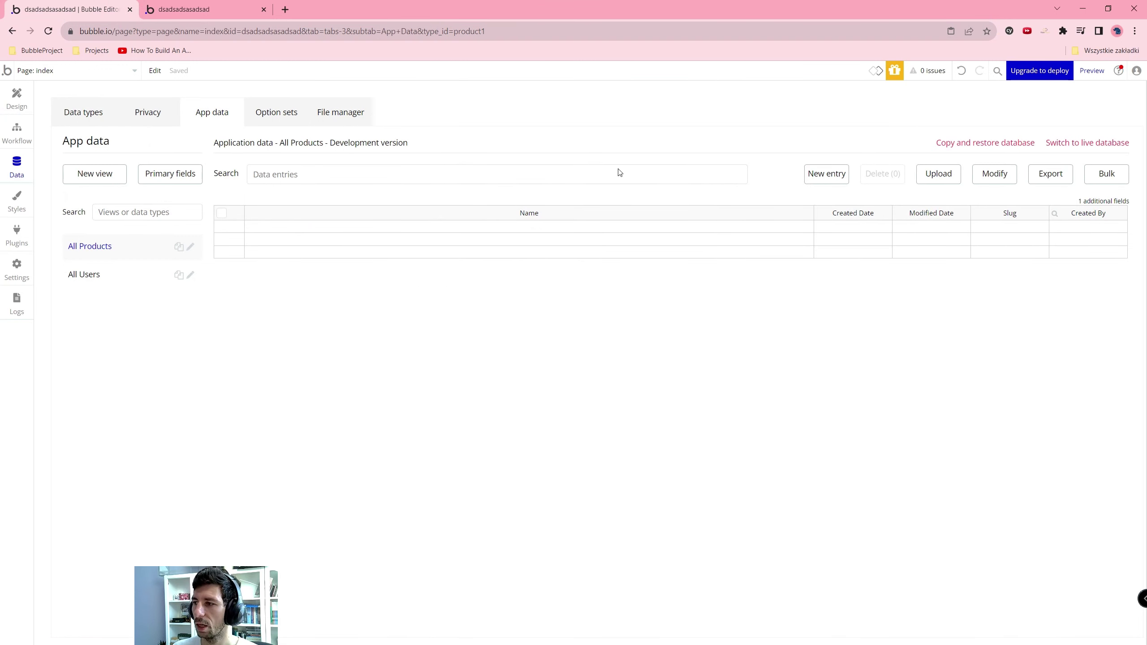
pyautogui.click(84, 273)
pyautogui.click(90, 252)
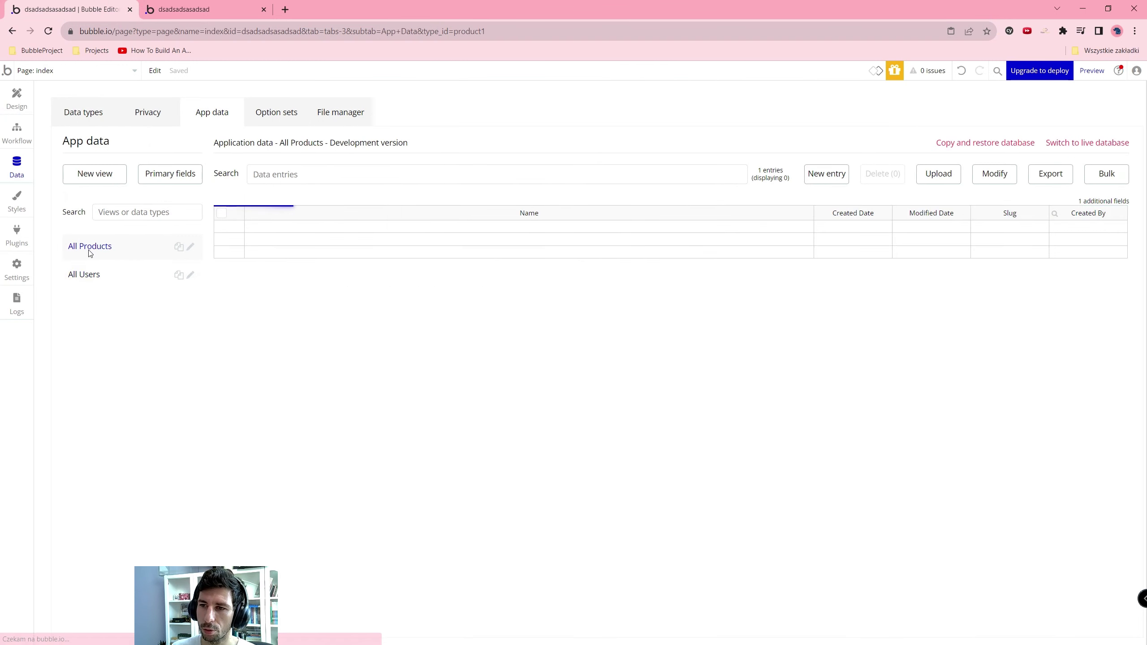
pyautogui.click(236, 226)
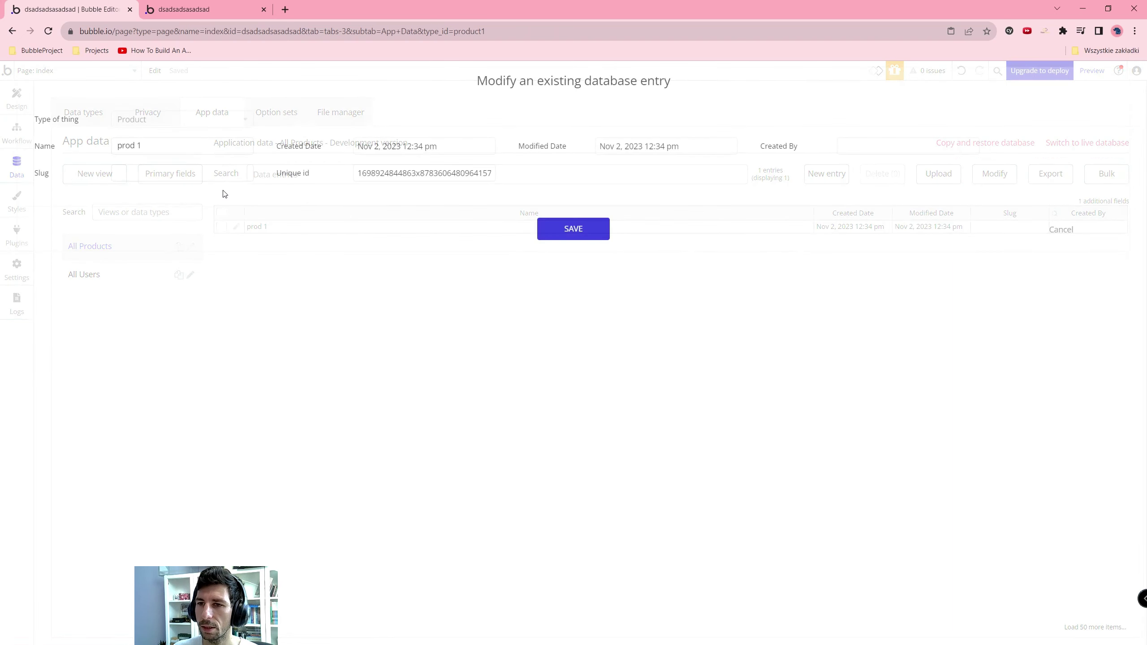
pyautogui.click(200, 172)
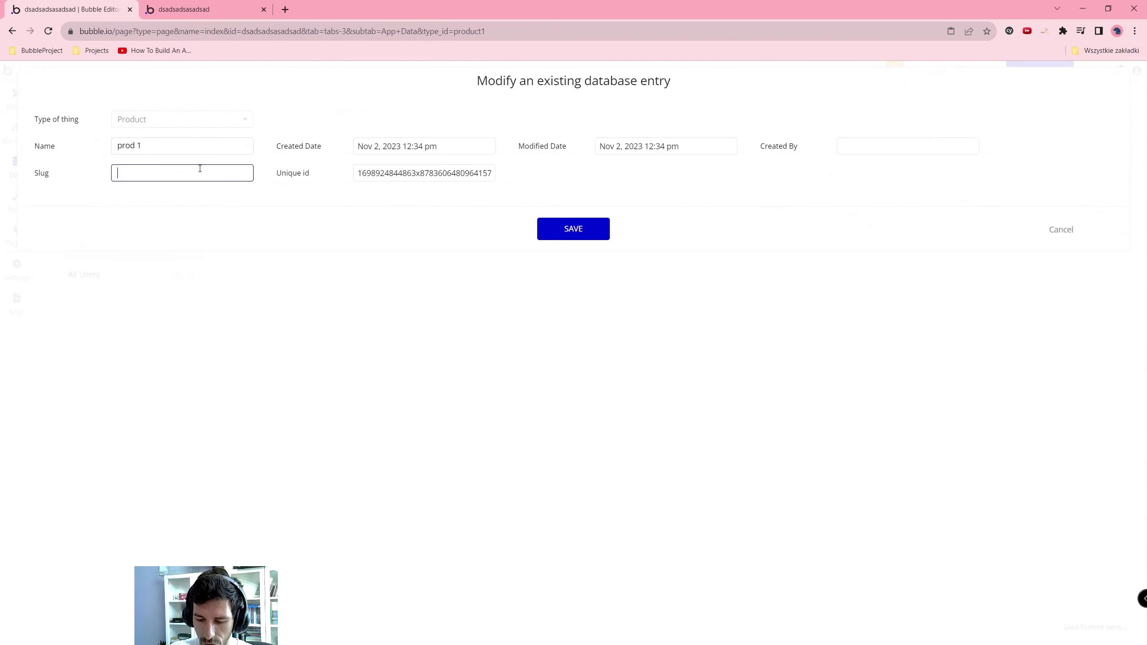
pyautogui.write('sadsads')
pyautogui.hotkey('ctrl', 'a')
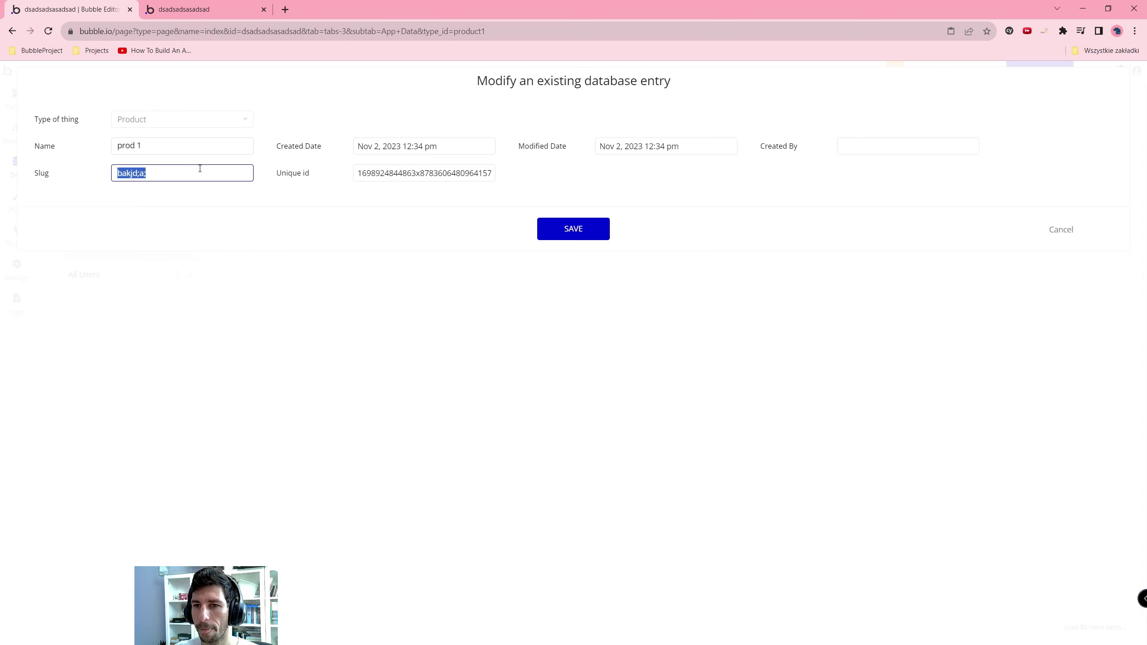
pyautogui.write('saddssadsa')
pyautogui.click(575, 232)
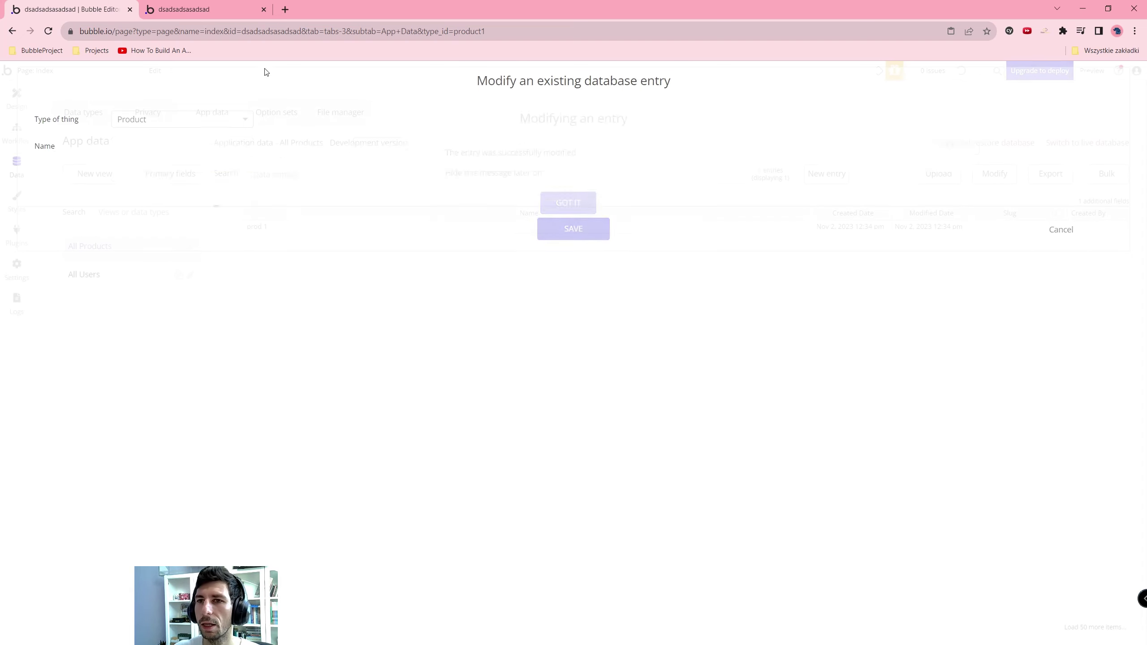
# Step: Reload the previewed prod 1 page, highlight the slug in its URL, and dismiss the entry-modified message in the editor
pyautogui.click(206, 9)
pyautogui.press('Return')
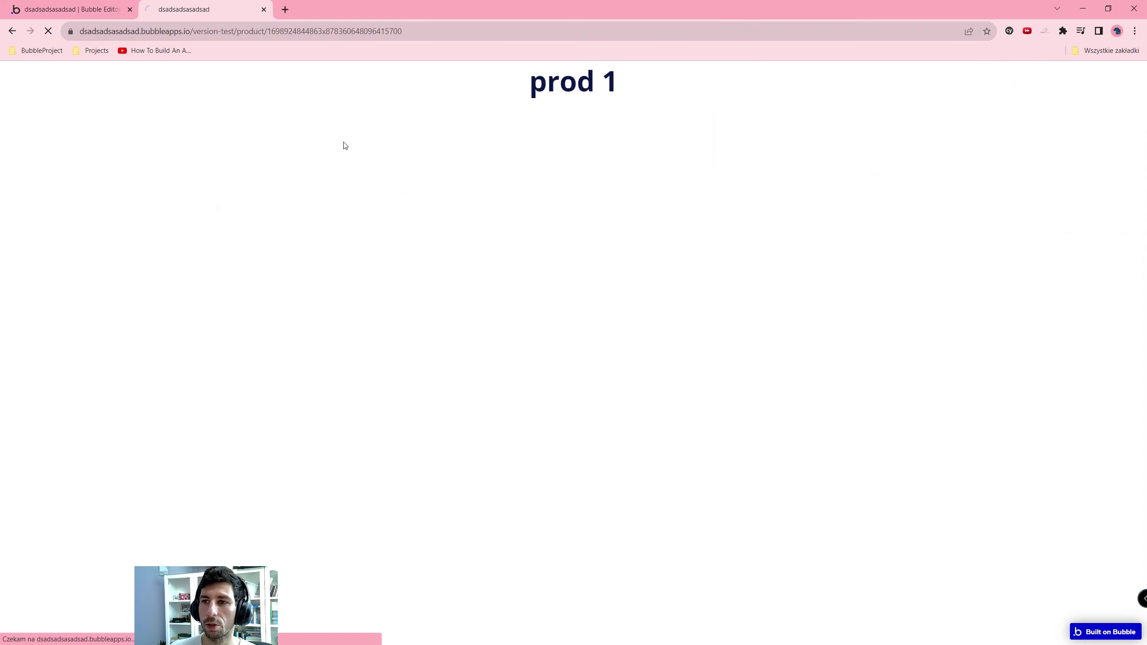
pyautogui.moveTo(270, 31); pyautogui.dragTo(315, 34)
pyautogui.click(376, 177)
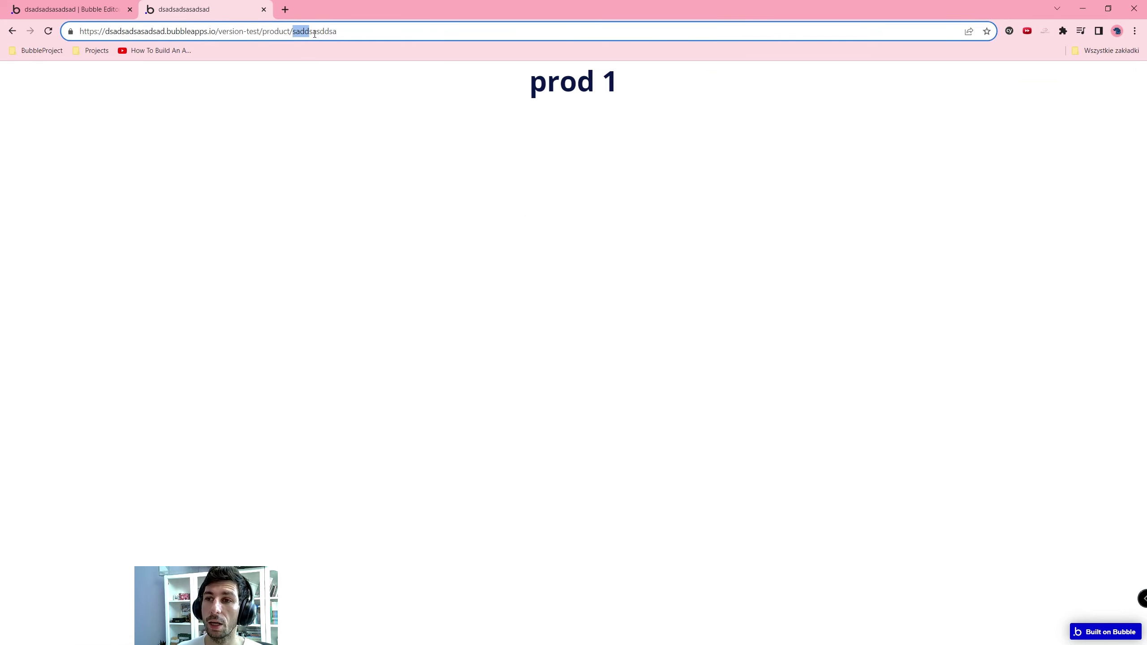
pyautogui.click(57, 11)
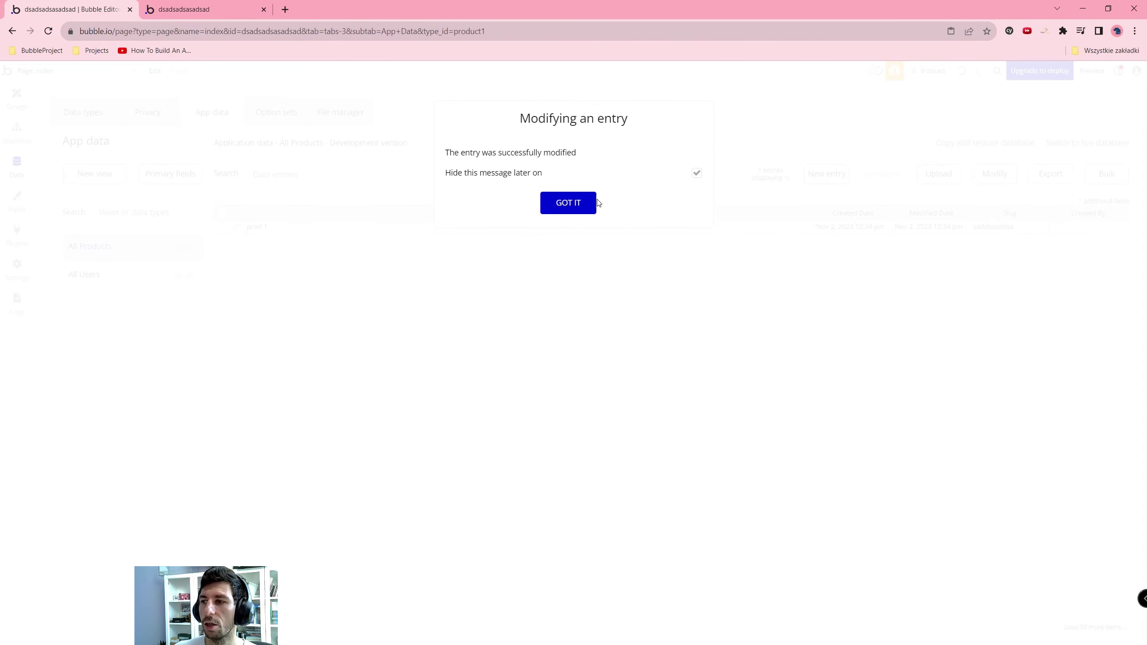
pyautogui.click(568, 206)
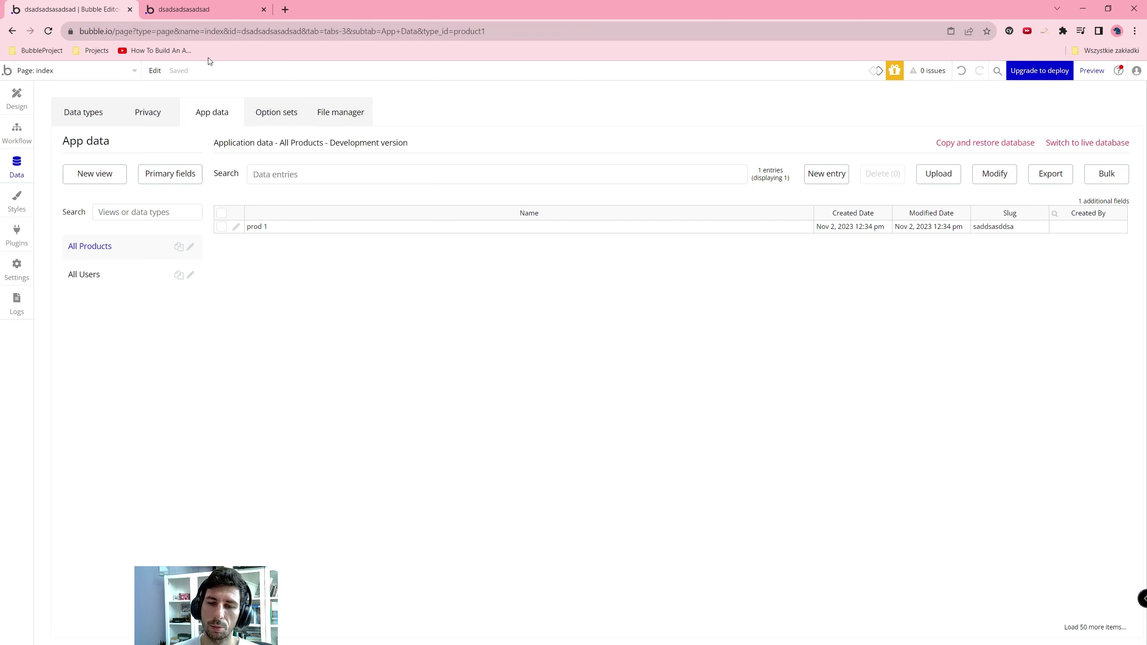
# Step: Return to the previewed index page and reload it without debug_mode=true in its URL
pyautogui.click(194, 8)
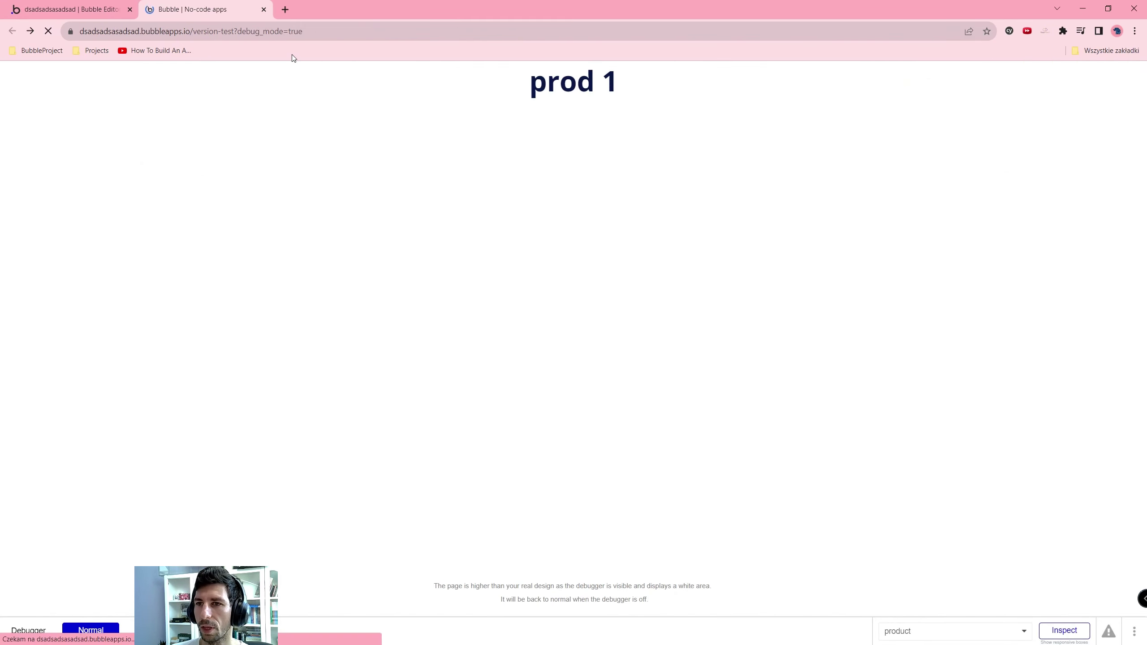
pyautogui.moveTo(236, 31); pyautogui.dragTo(314, 32)
pyautogui.press('BackSpace')
pyautogui.press('Return')
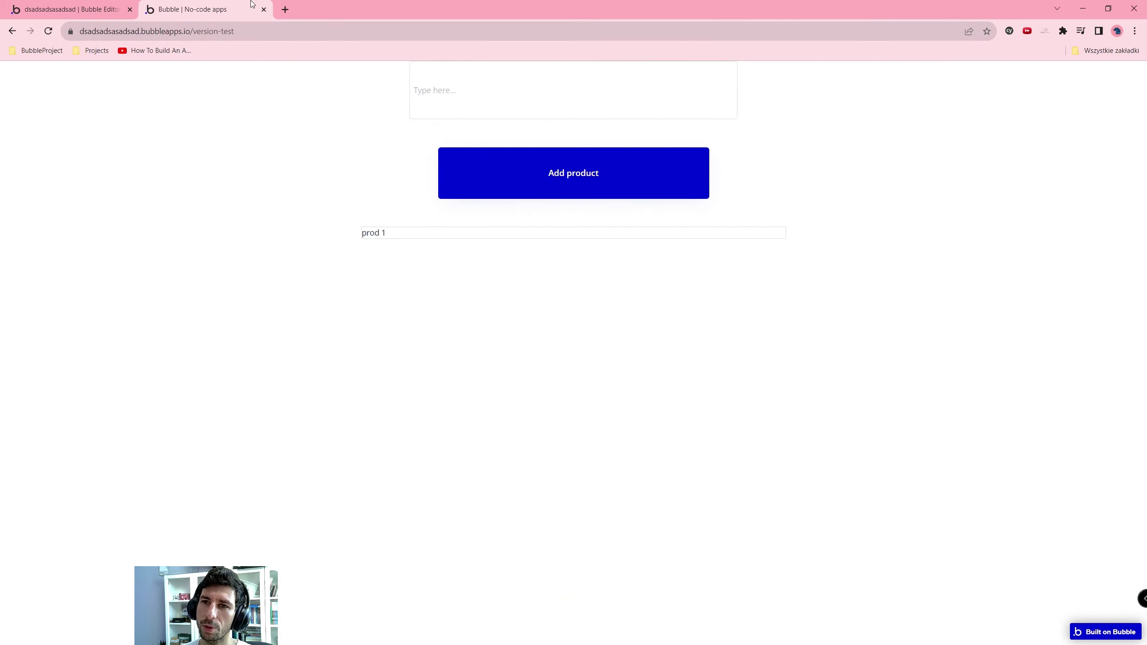
# Step: Add a "Set a thing's slug" action to the Add product button's workflow after the product creation
pyautogui.click(121, 4)
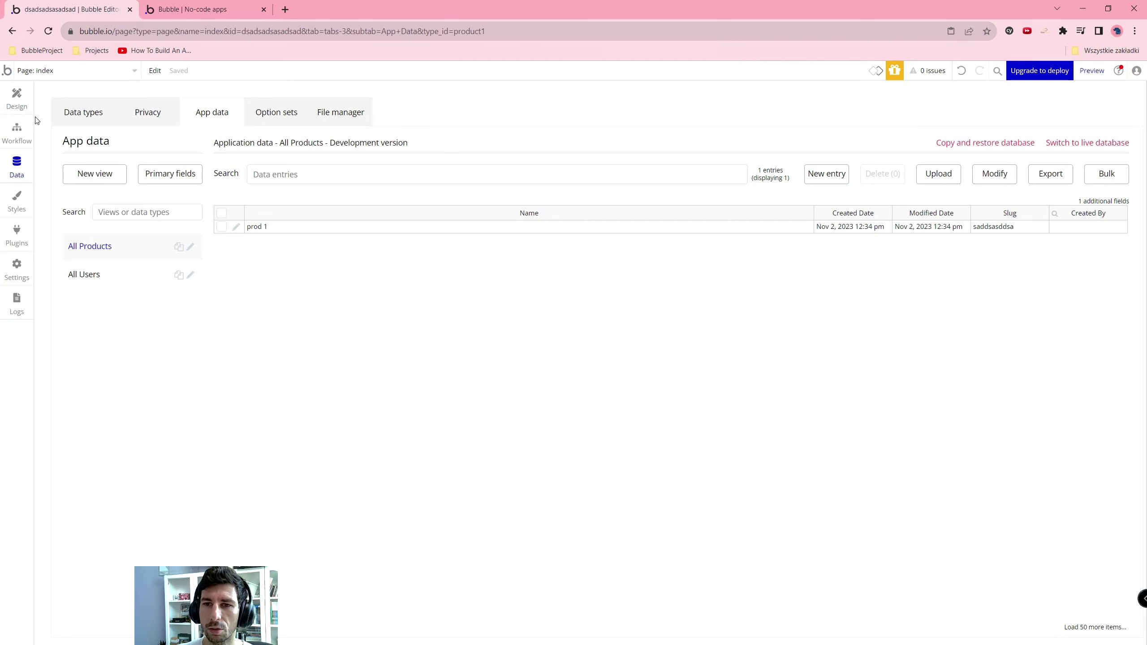
pyautogui.click(16, 100)
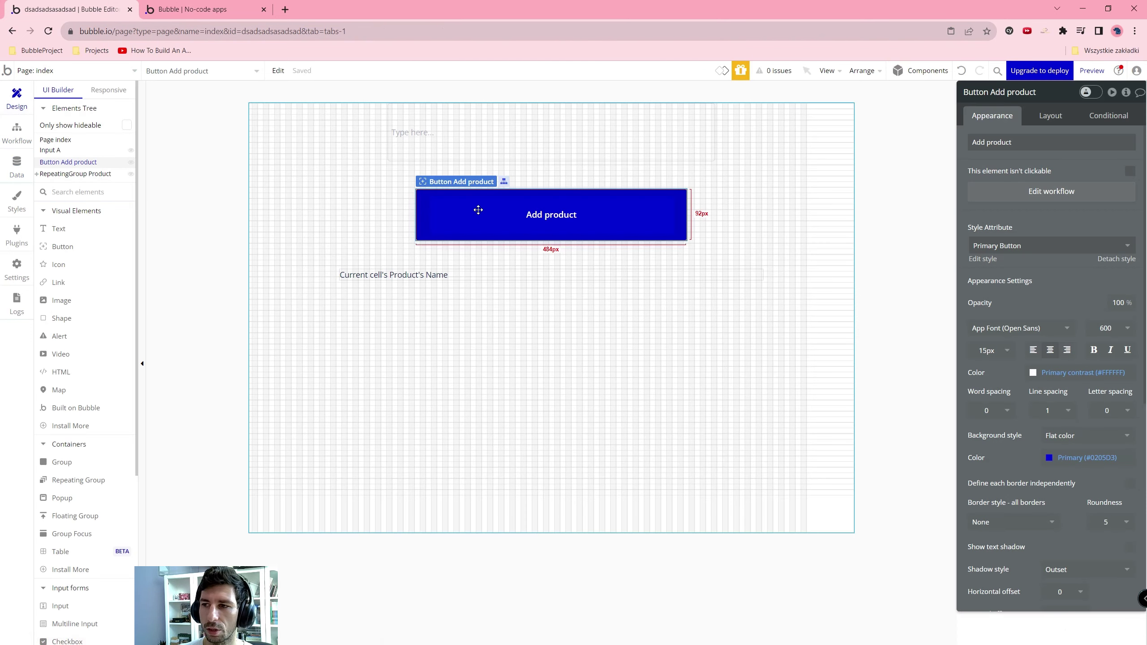
pyautogui.click(1069, 192)
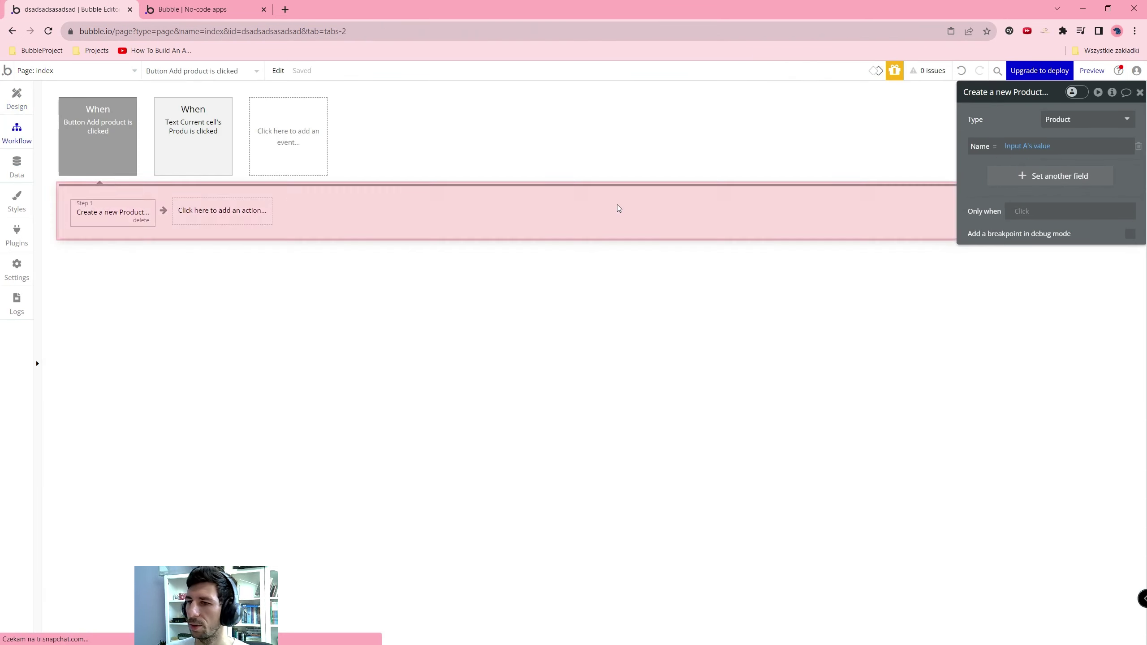
pyautogui.click(231, 207)
pyautogui.write('ser')
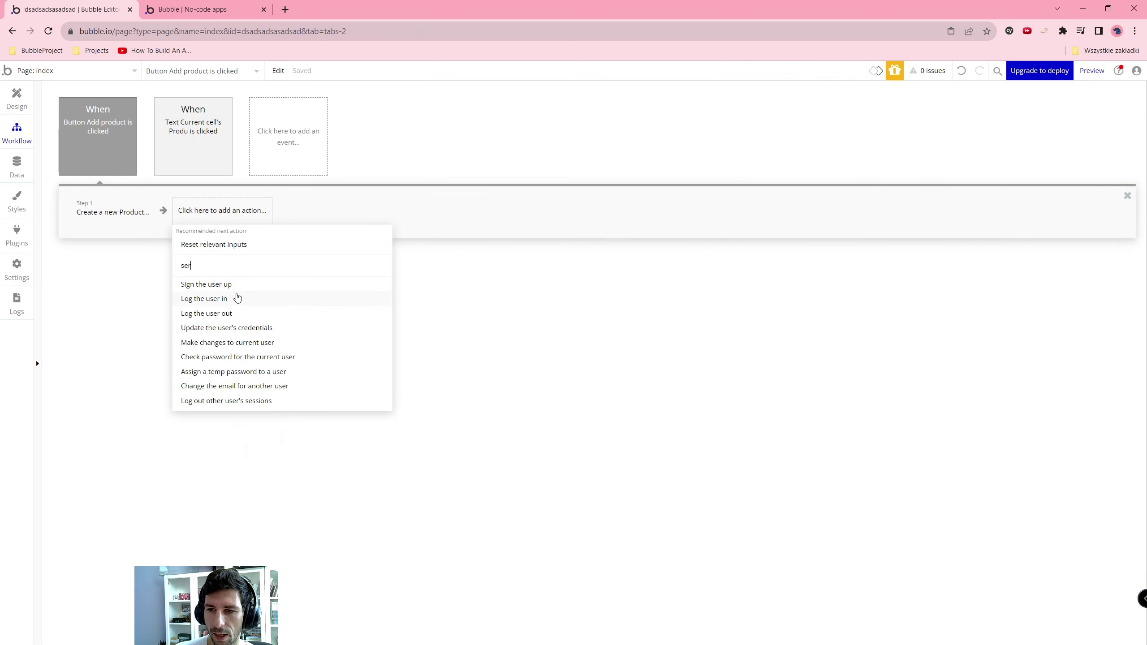
pyautogui.hotkey('ctrl', 'a')
pyautogui.write('slu')
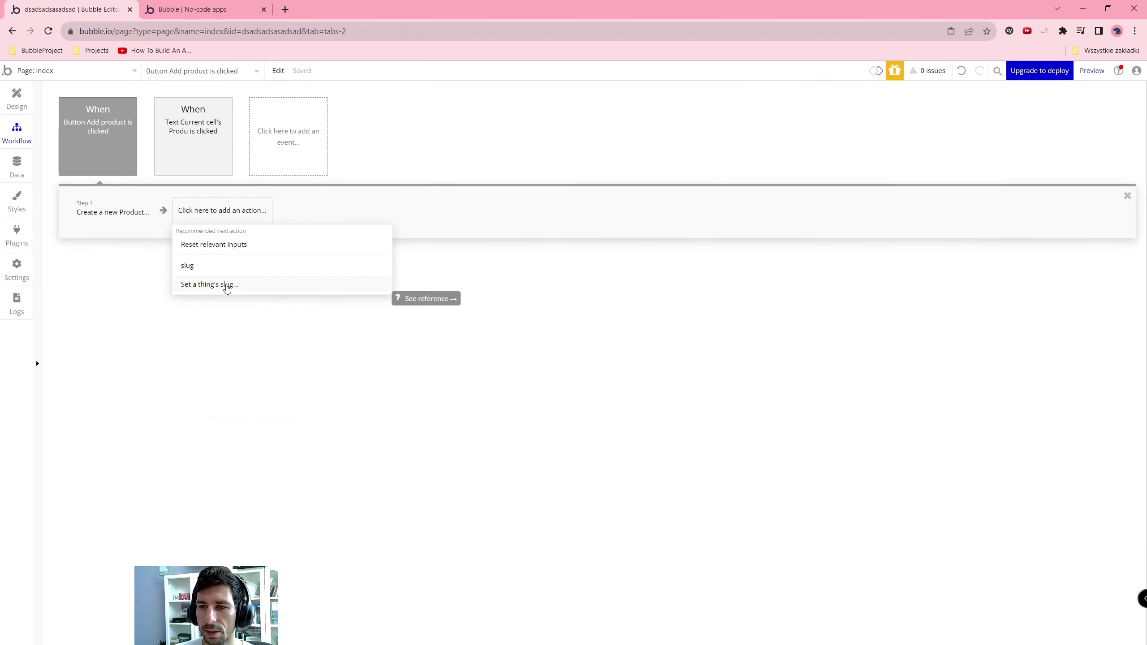
pyautogui.click(225, 285)
# Step: Configure the slug action to change the result of step 1, using that product's Name as the slug
pyautogui.click(1056, 120)
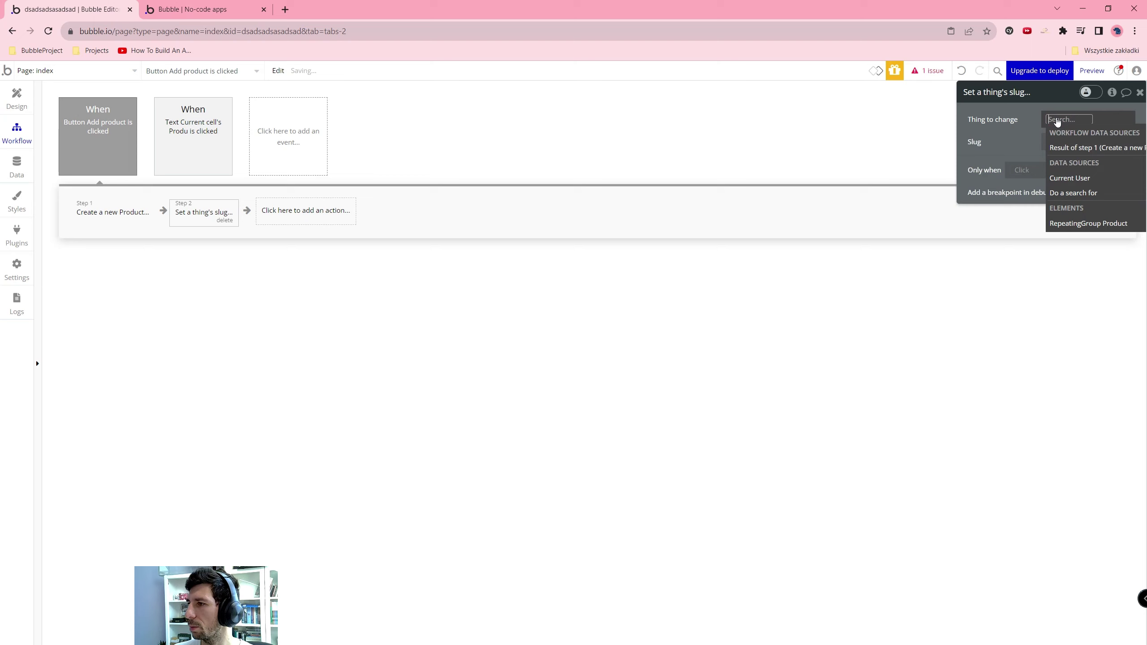
pyautogui.click(1083, 148)
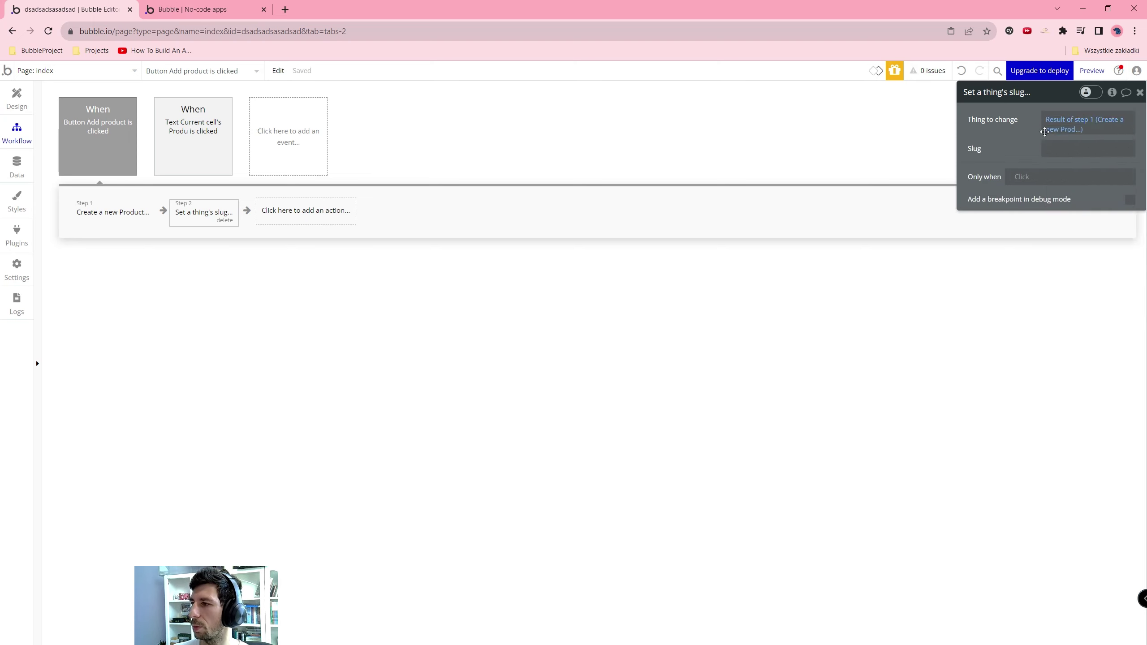
pyautogui.click(1057, 153)
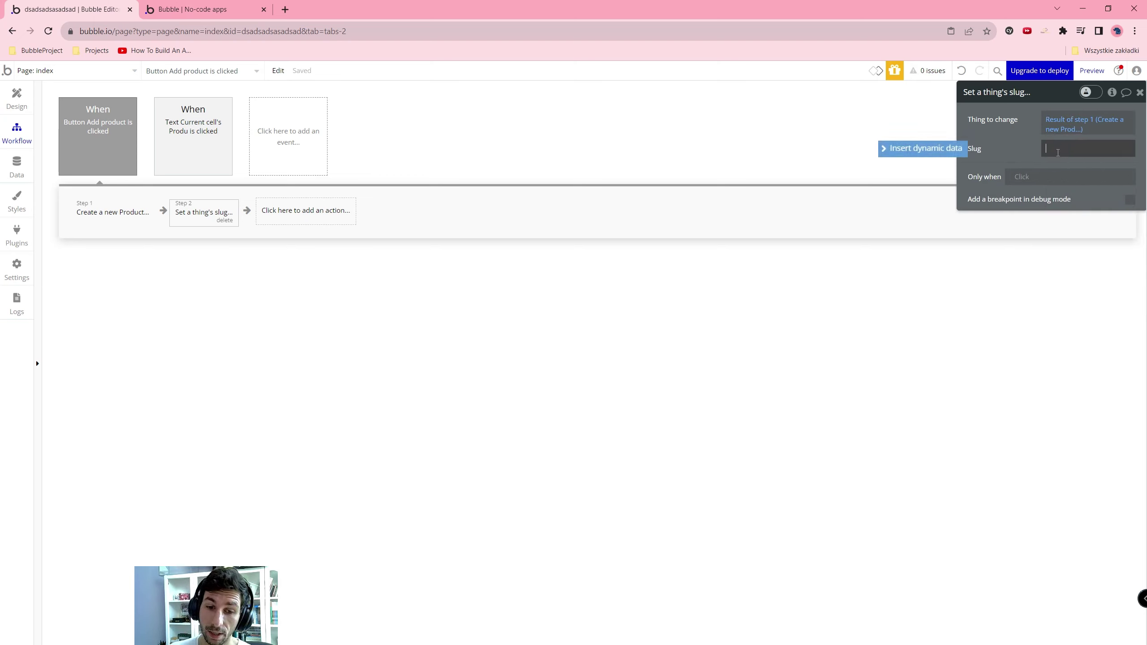
pyautogui.click(953, 151)
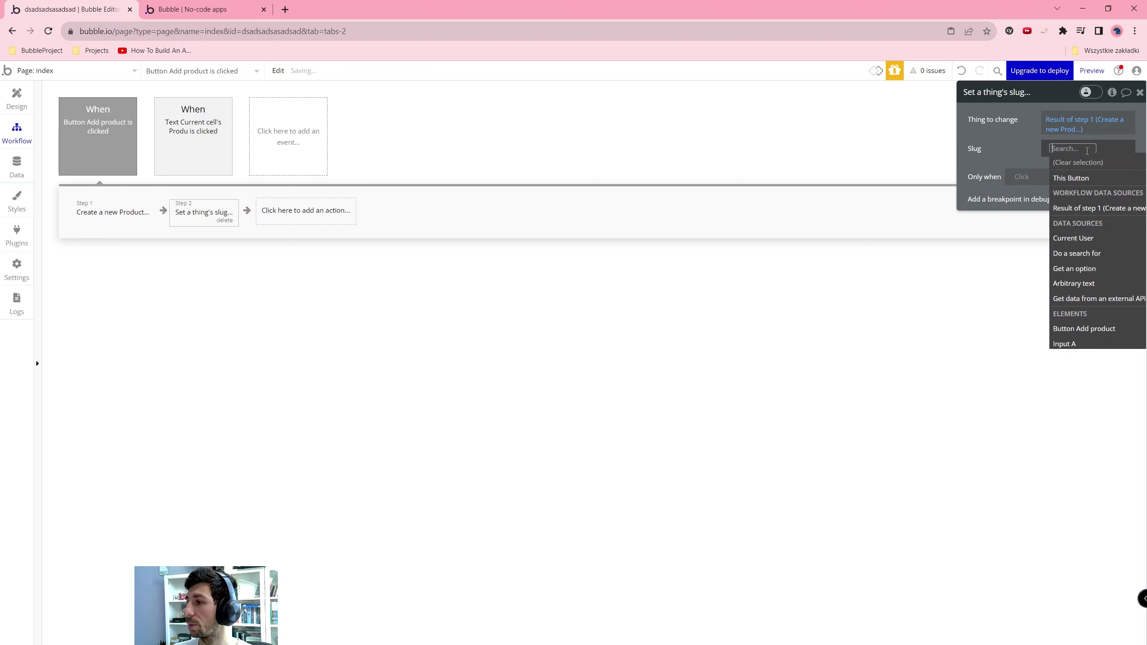
pyautogui.click(1085, 213)
pyautogui.click(1098, 232)
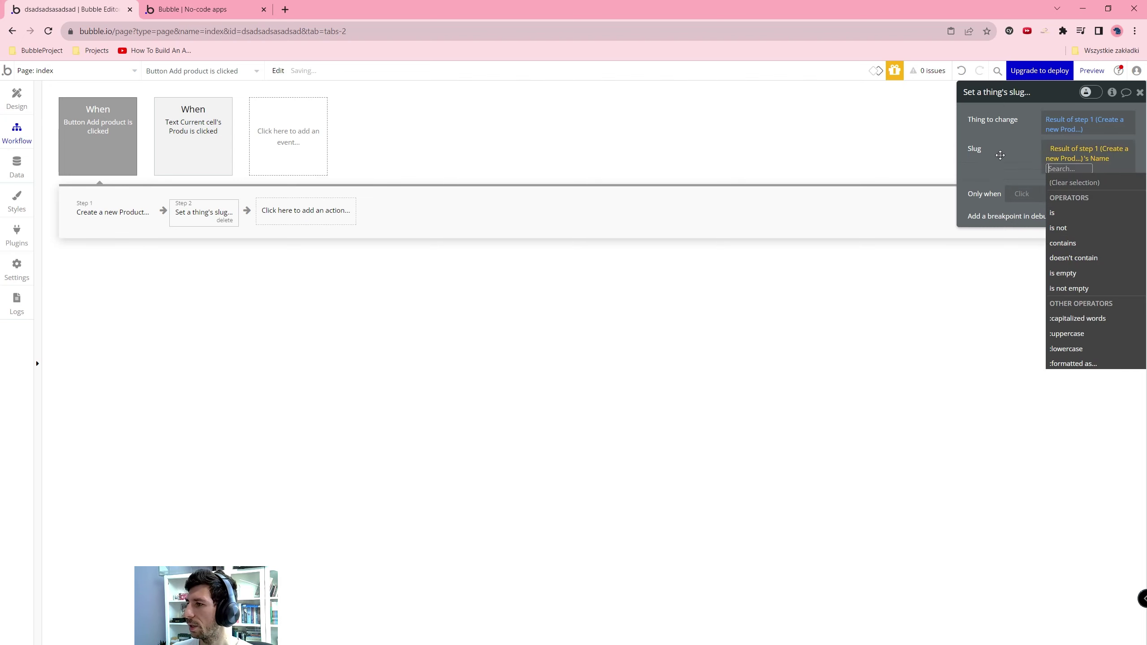
pyautogui.click(997, 154)
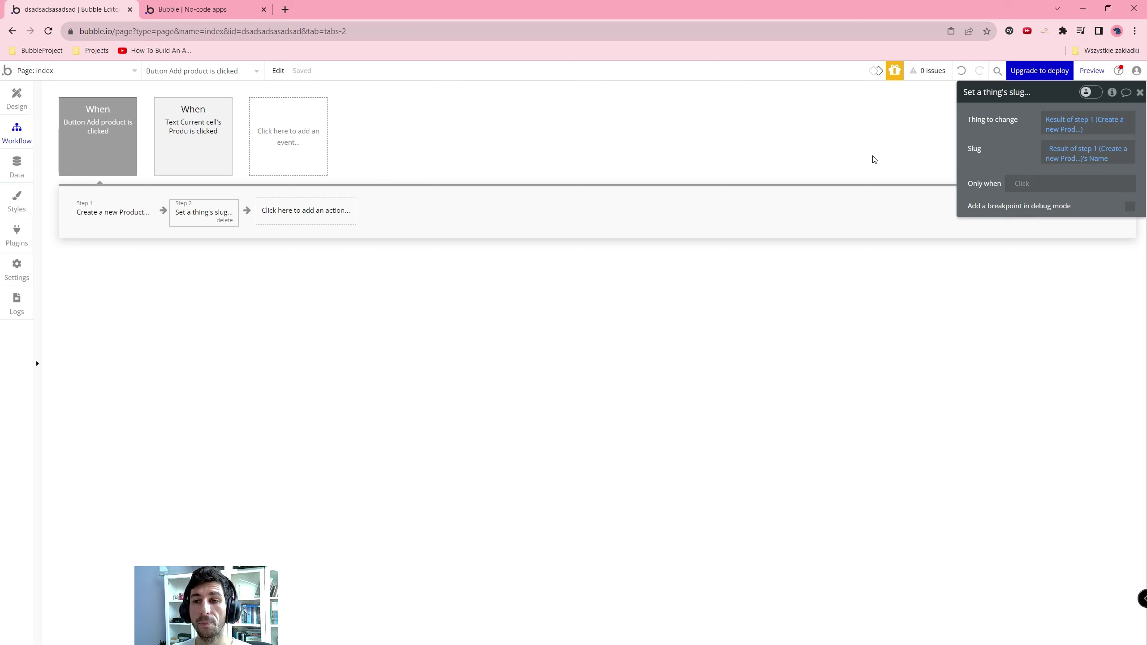
# Step: Add a "Reset relevant inputs" action as the third step of the Add product workflow
pyautogui.click(323, 213)
pyautogui.write('reset')
pyautogui.click(299, 271)
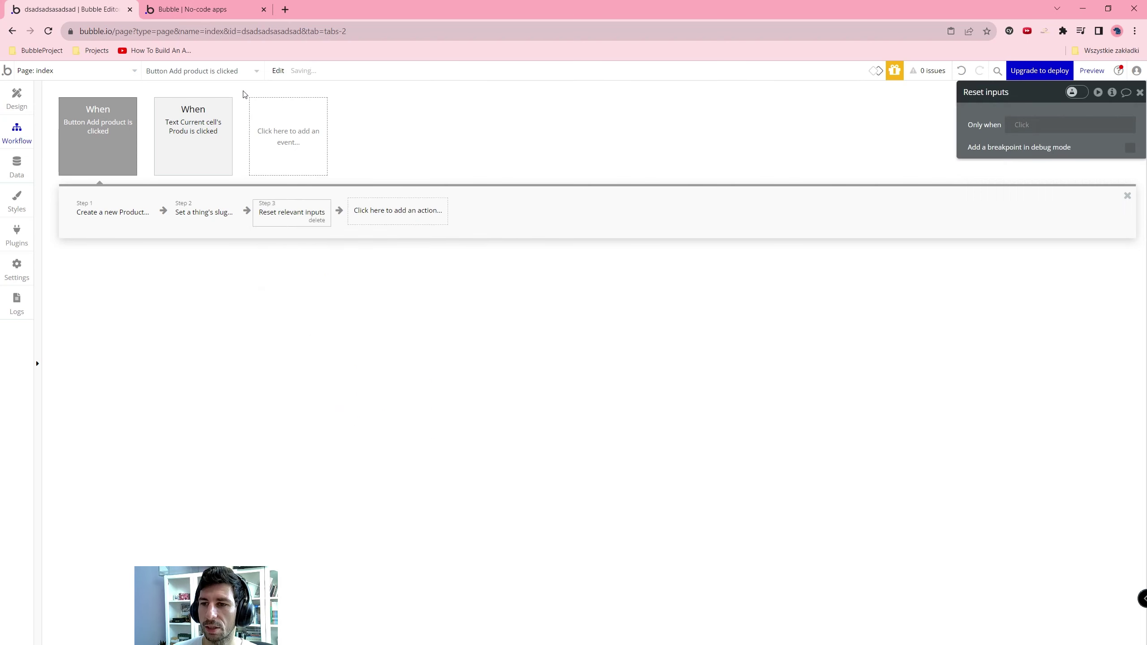
# Step: Refresh the previewed index page and add a product named "prod"
pyautogui.click(206, 4)
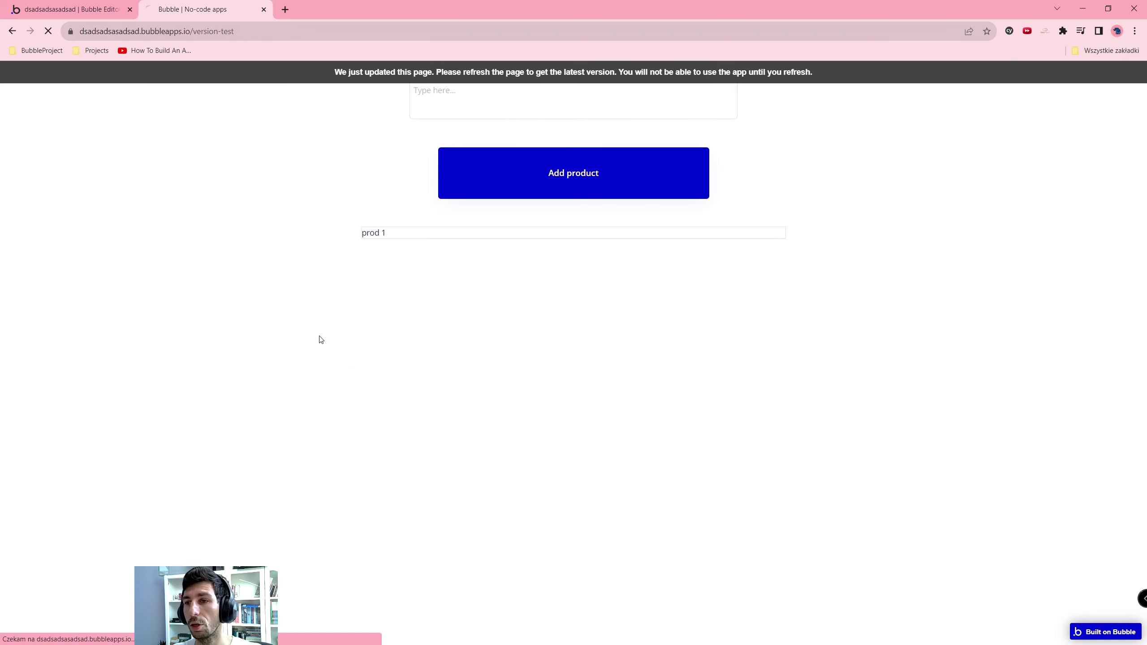
pyautogui.click(494, 105)
pyautogui.write('prod')
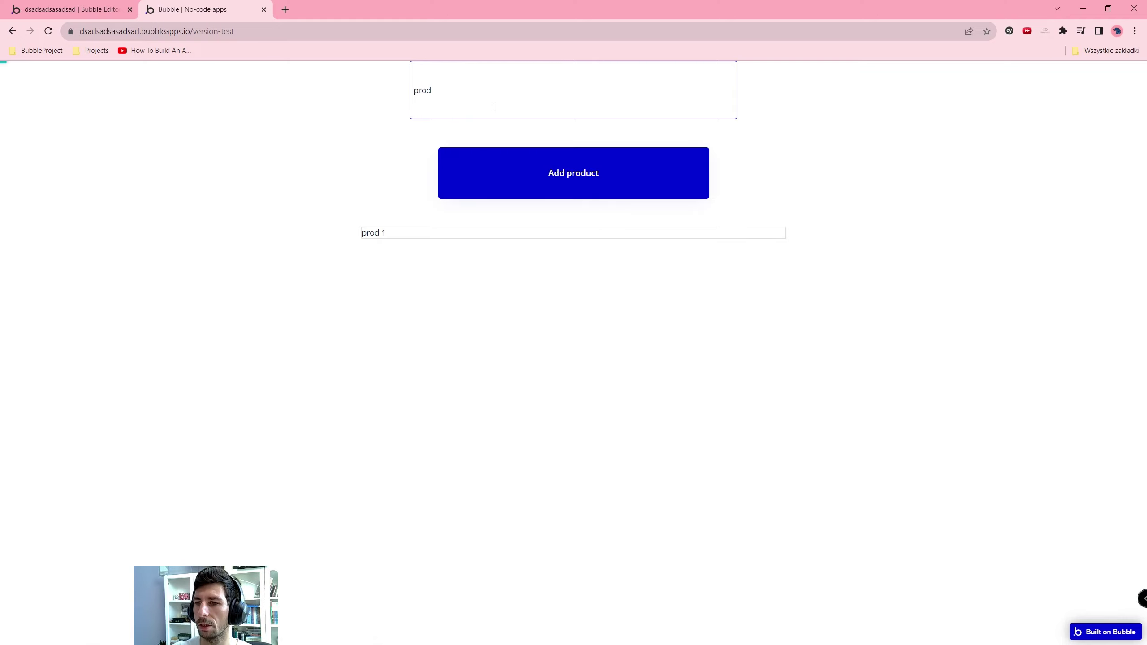
pyautogui.click(485, 156)
# Step: Add a product named "shoes" and another product named "prod" on the previewed index page
pyautogui.click(466, 89)
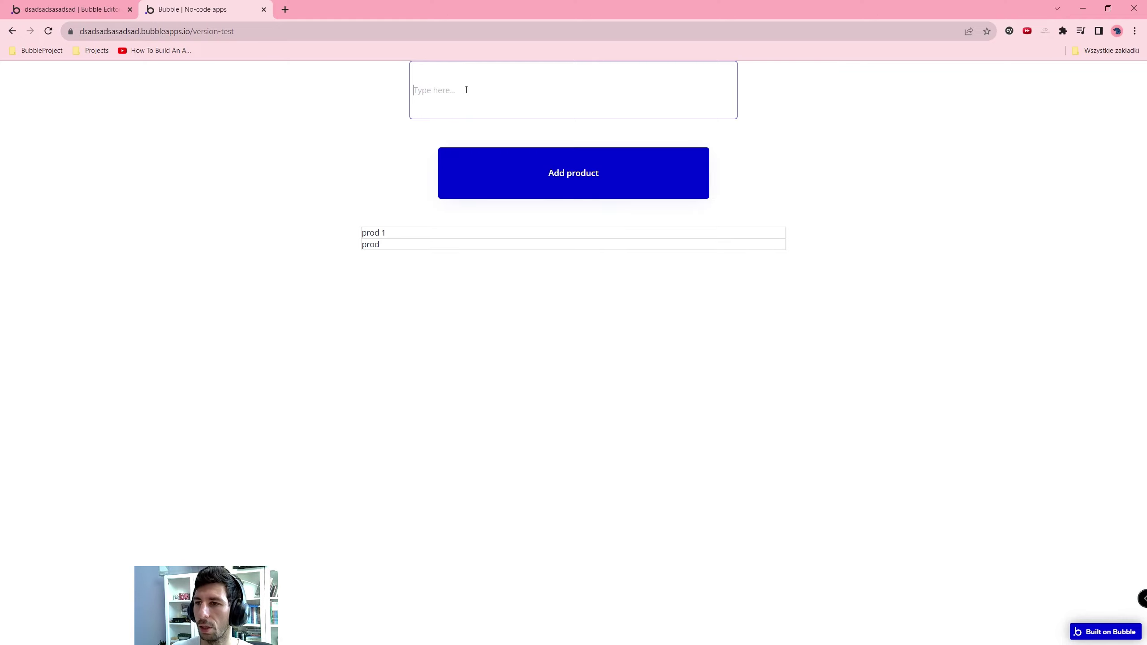
pyautogui.write('prod')
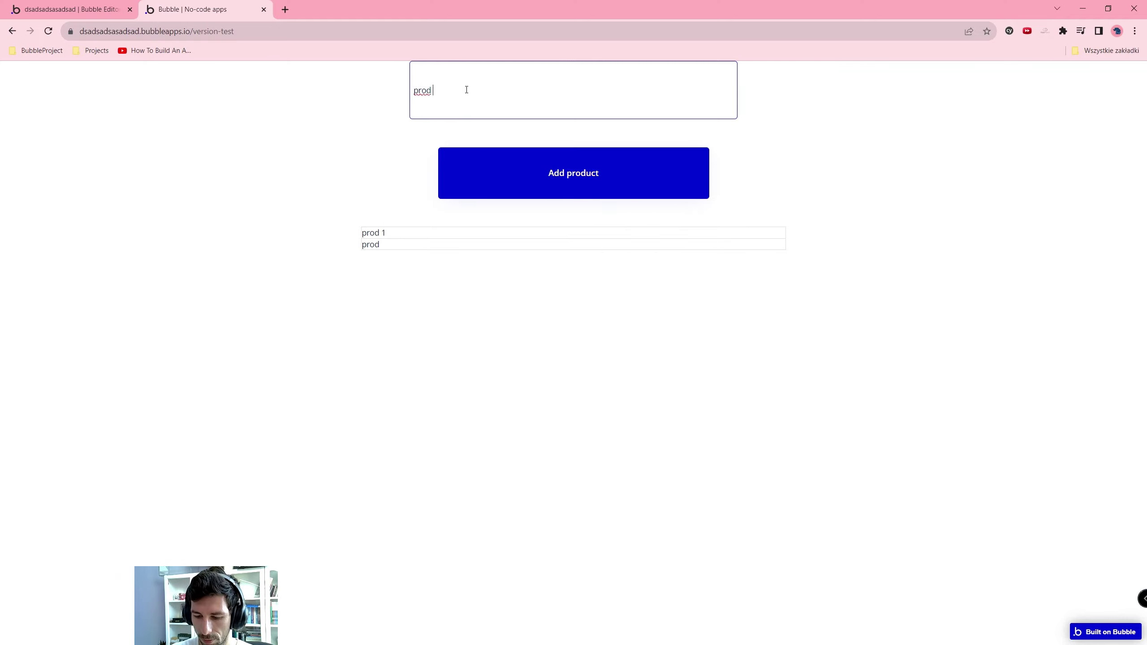
pyautogui.hotkey('ctrl', 'a')
pyautogui.write('b')
pyautogui.press('BackSpace')
pyautogui.write('sho')
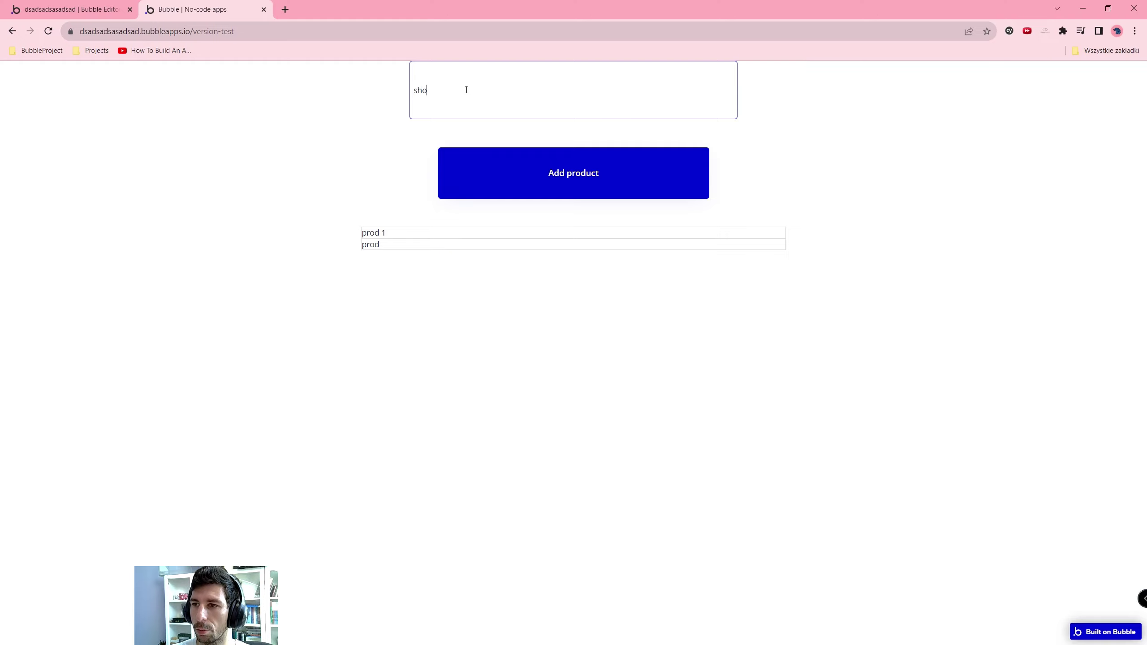
pyautogui.press('Return')
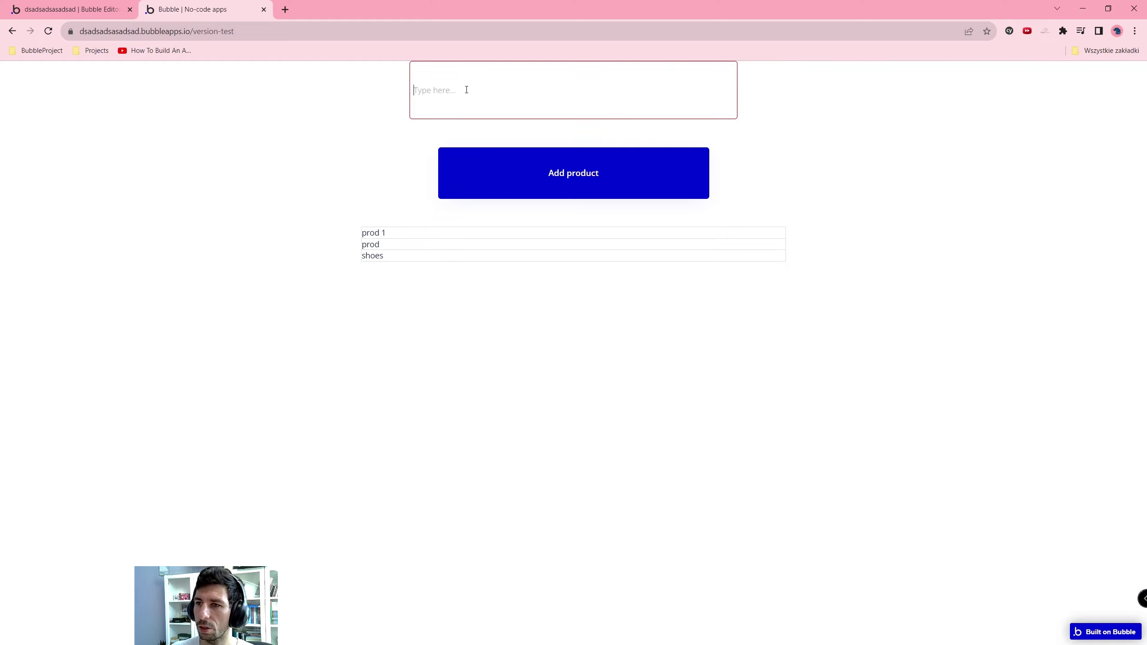
pyautogui.write('prod')
pyautogui.click(456, 195)
# Step: Open the page of the first product named prod, check the slug in its URL, and return to the index page
pyautogui.click(377, 248)
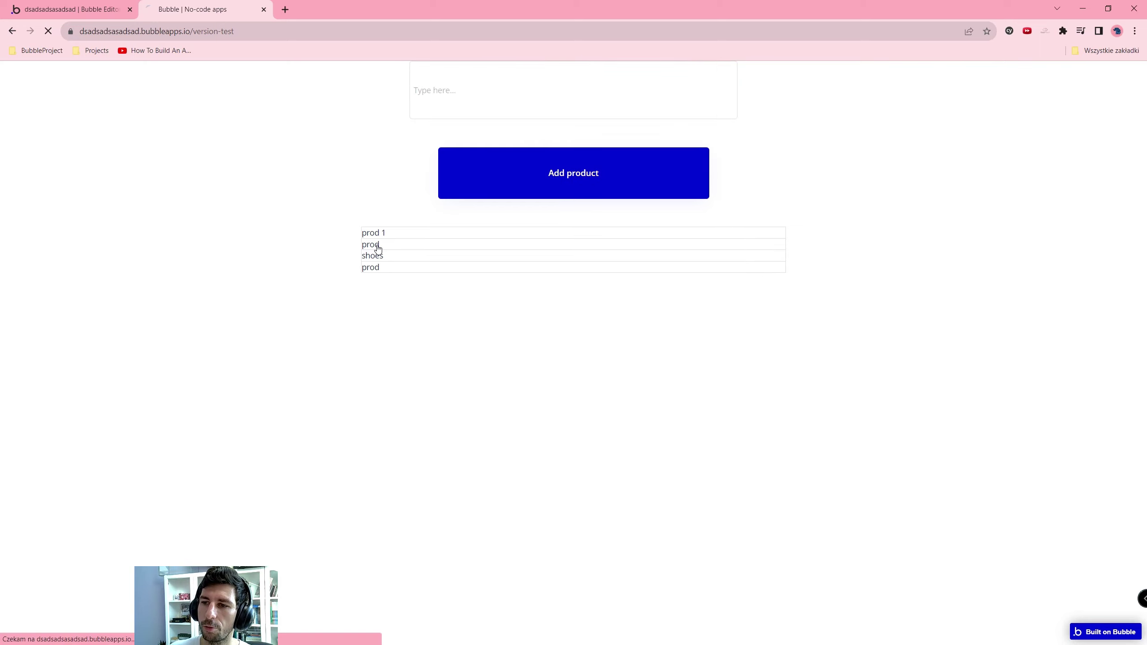
pyautogui.doubleClick(269, 32)
pyautogui.press('BackSpace')
pyautogui.press('BackSpace')
pyautogui.press('BackSpace')
pyautogui.press('BackSpace')
pyautogui.press('BackSpace')
pyautogui.press('BackSpace')
pyautogui.press('BackSpace')
pyautogui.press('BackSpace')
pyautogui.press('BackSpace')
pyautogui.press('BackSpace')
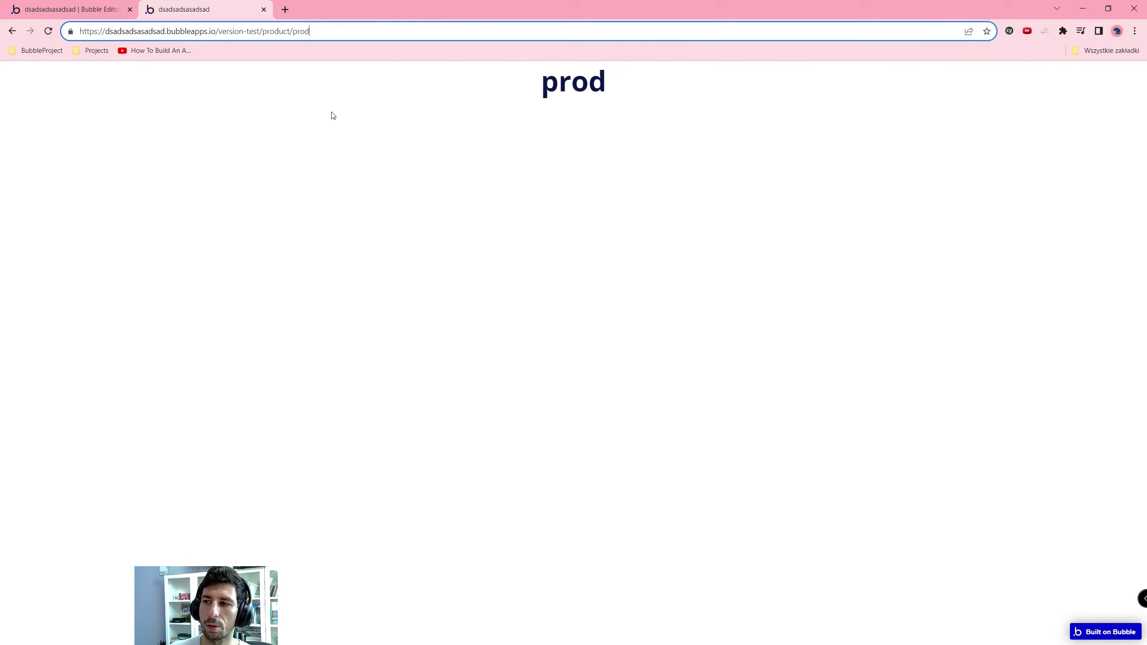
pyautogui.press('Return')
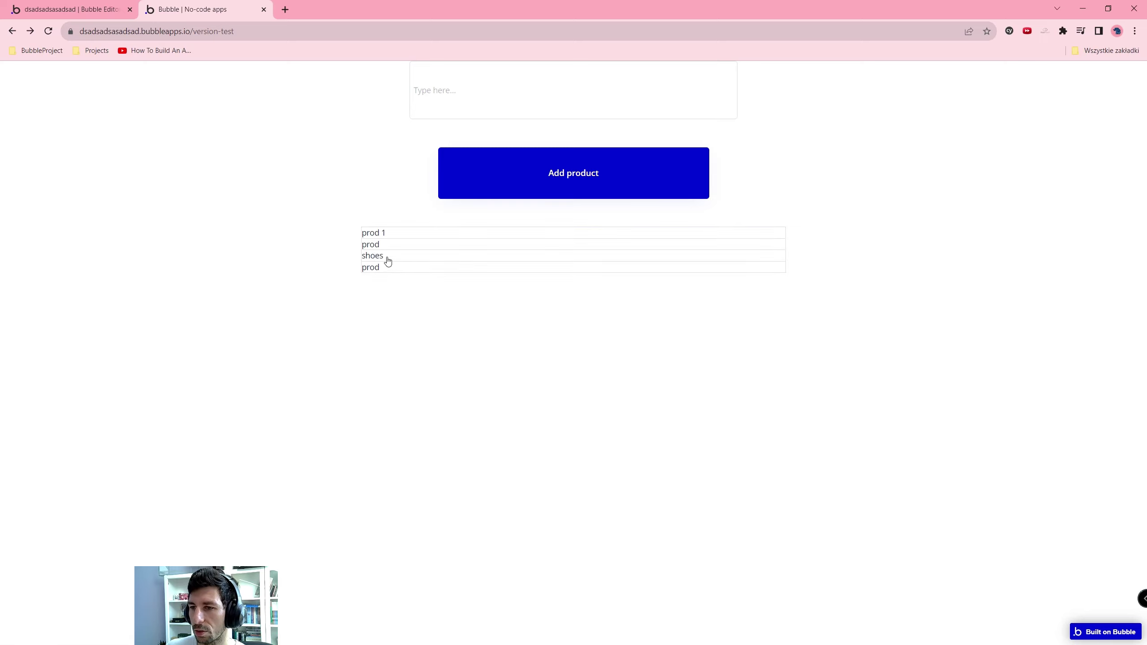
# Step: Open the shoes product page from the list and highlight the slug in its URL
pyautogui.click(377, 256)
pyautogui.doubleClick(270, 32)
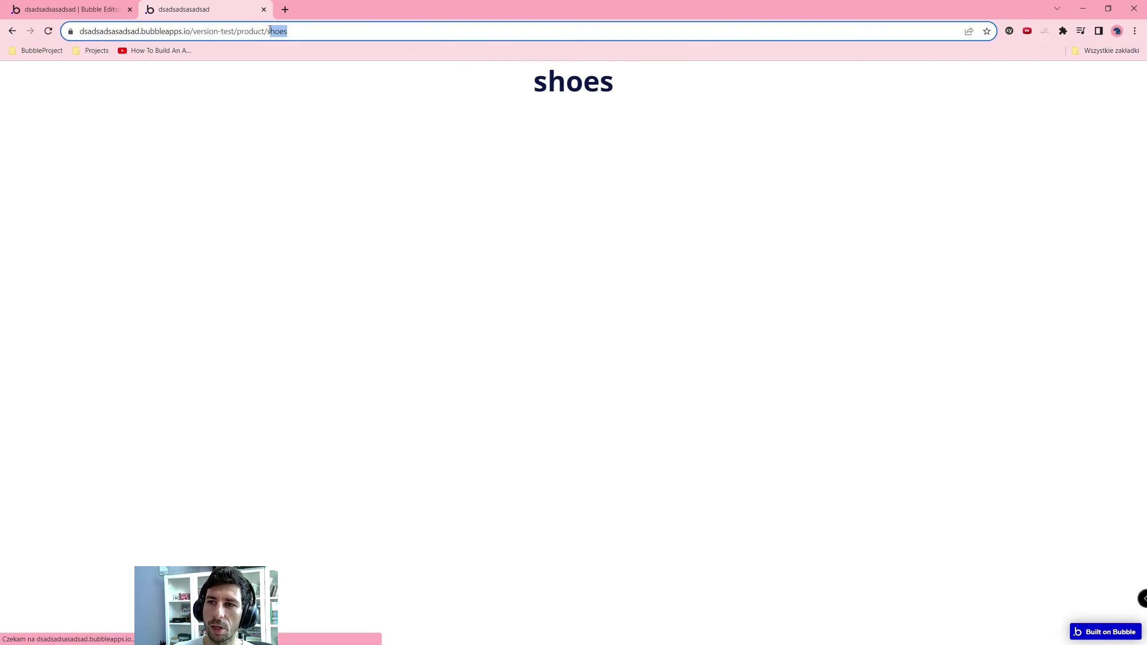
# Step: Return to the product list, open the page of the last product named prod, and check the slug in its URL
pyautogui.click(238, 240)
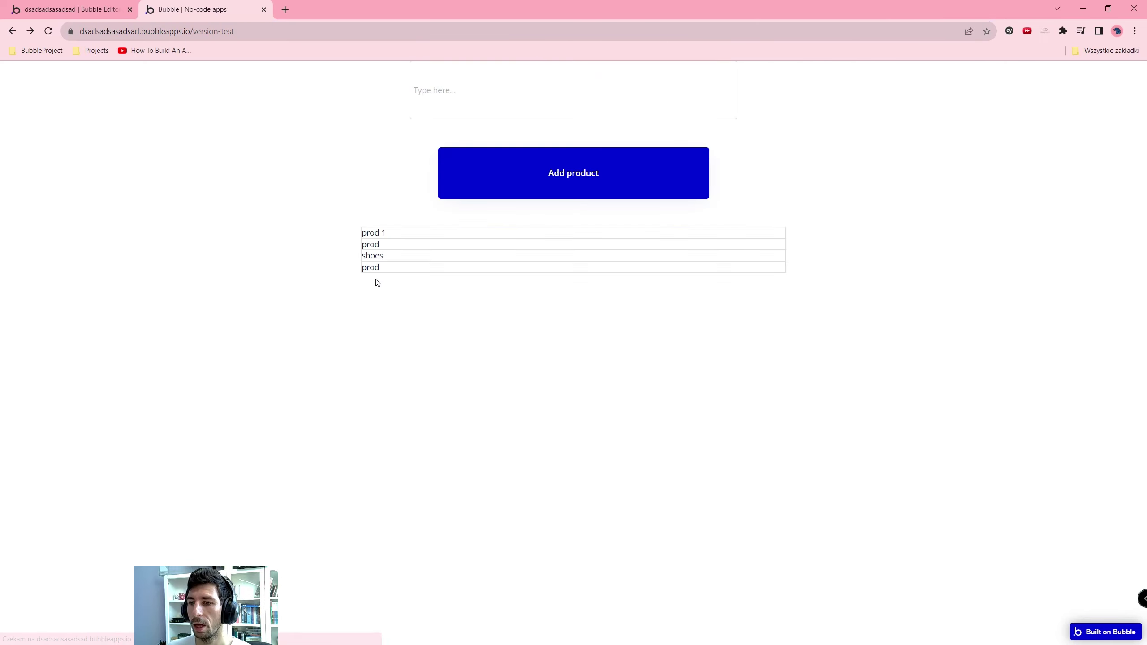
pyautogui.click(377, 269)
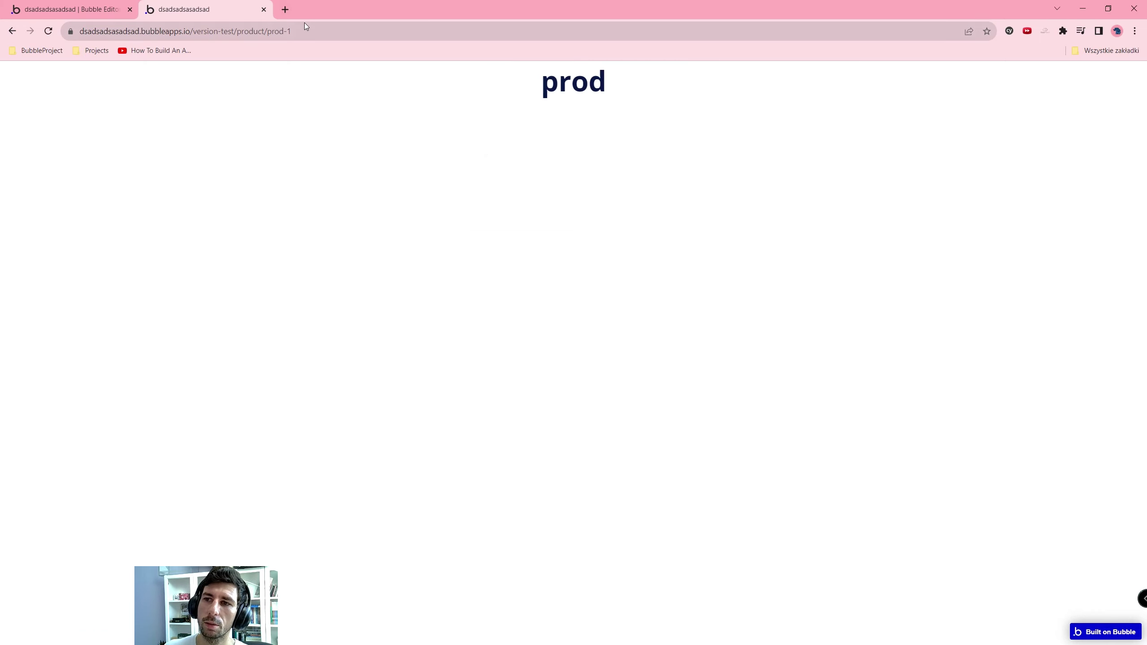
pyautogui.doubleClick(288, 31)
# Step: In the Bubble editor's app data, compare the slugs of the two products named prod under All Products
pyautogui.click(98, 7)
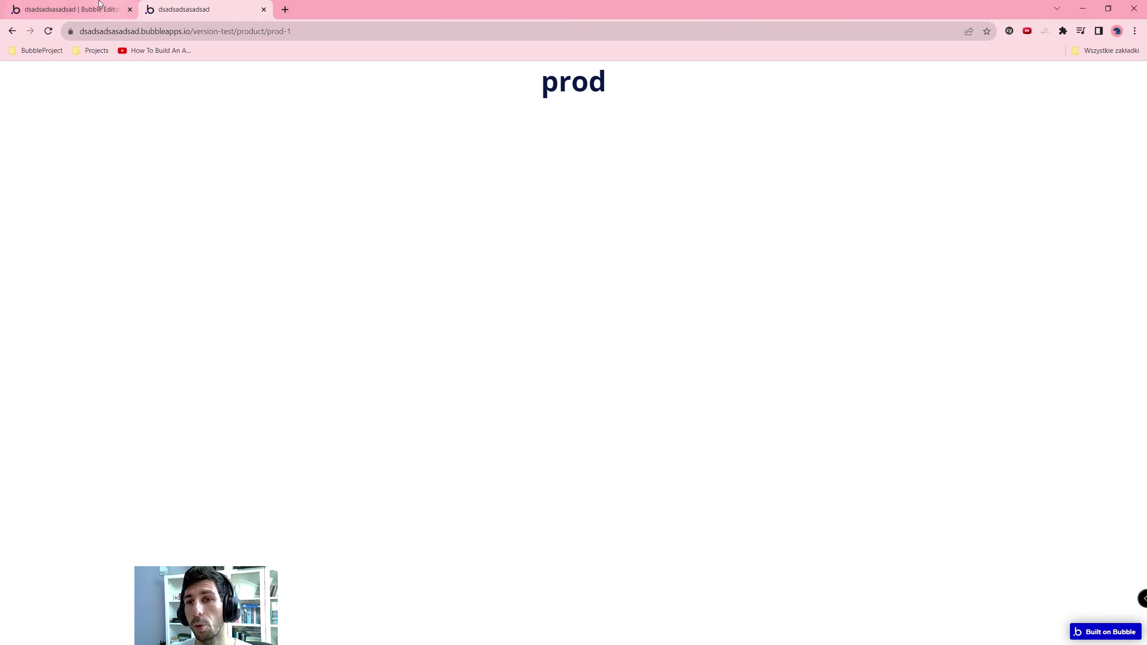
pyautogui.click(16, 166)
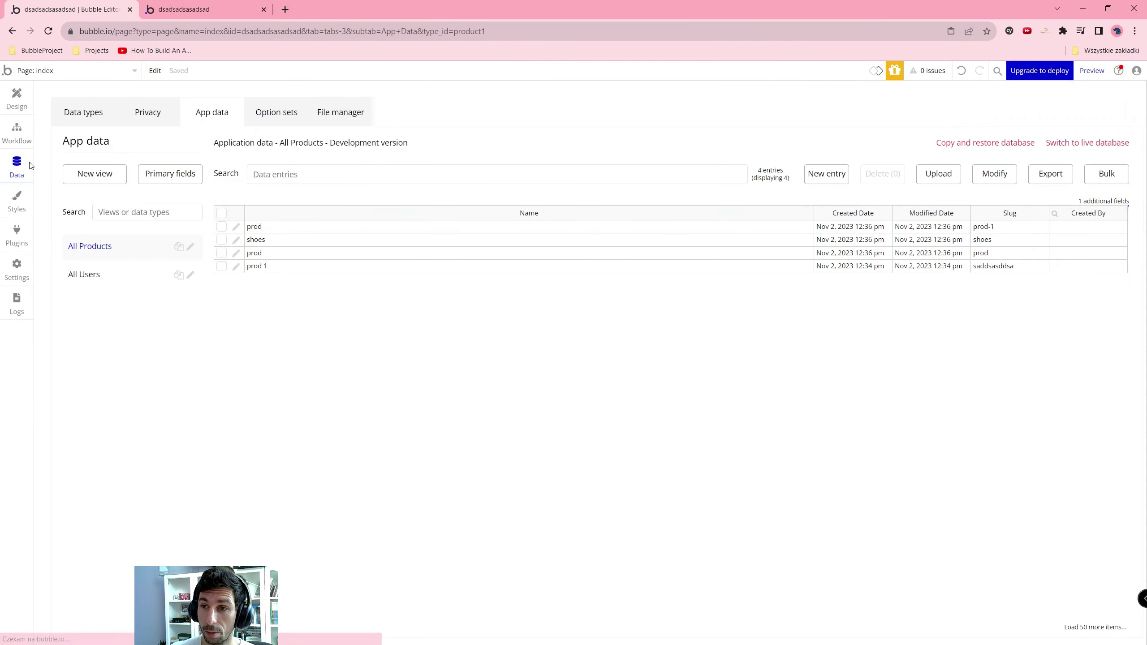
pyautogui.click(976, 254)
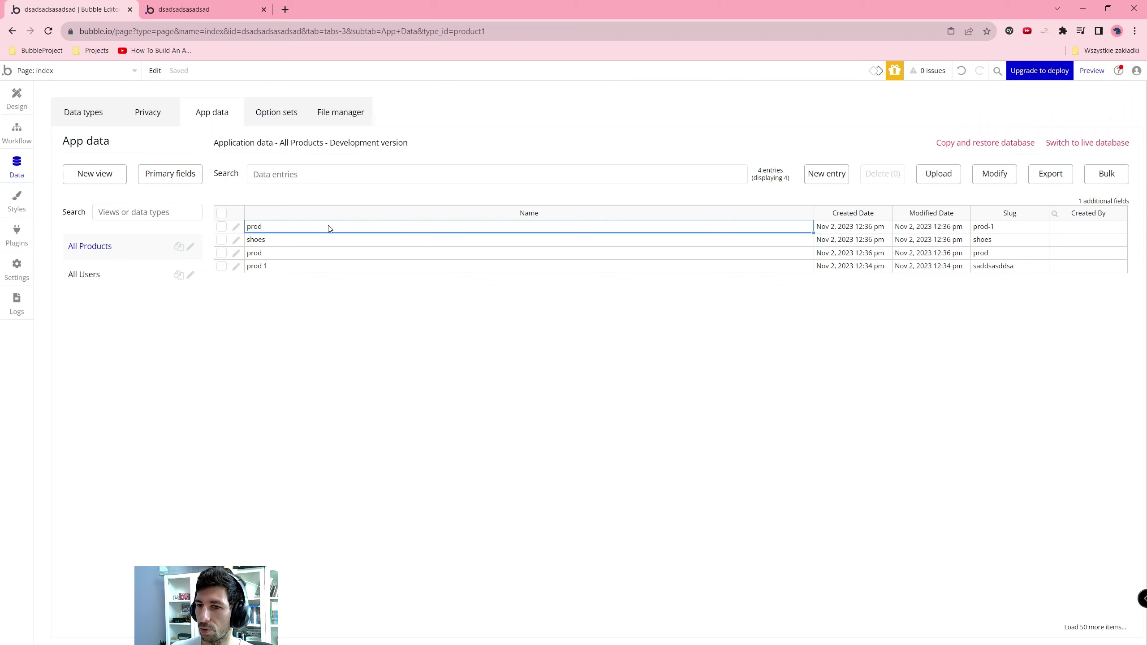
pyautogui.click(993, 226)
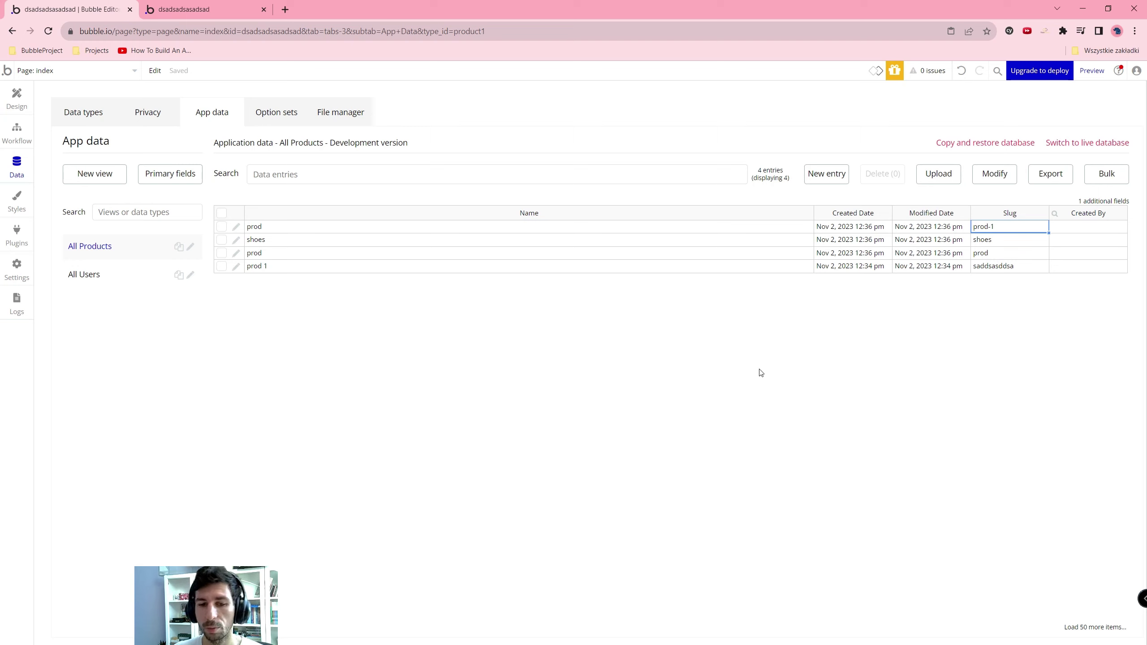